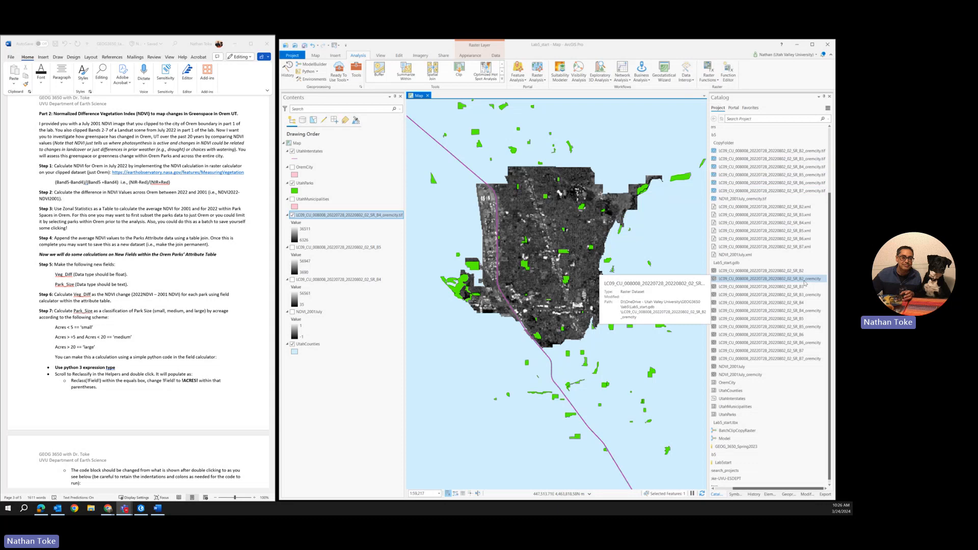
- Permanently delete the clipped oremcity rasters for bands B2 to B7 and NDVI_2001July_oremcity from Lab5_start.gdb
click(804, 280)
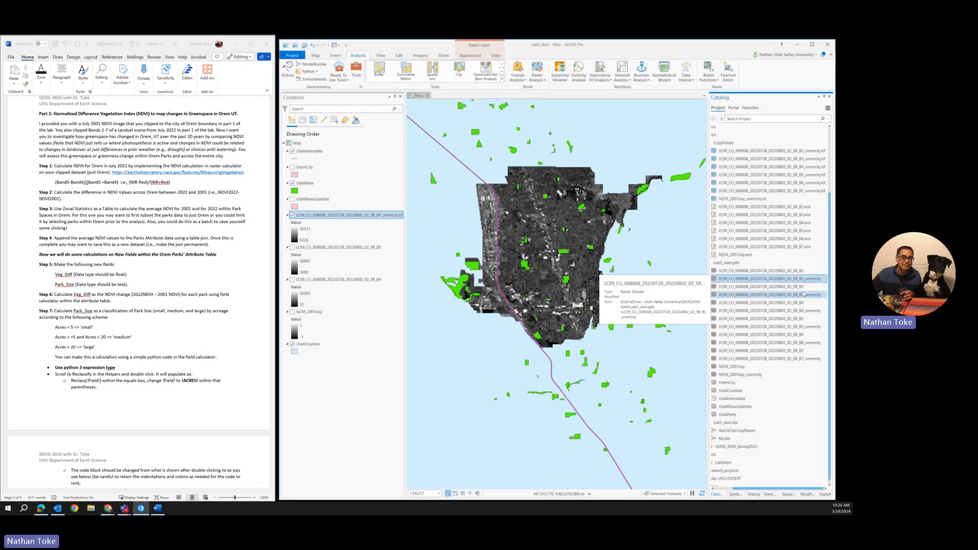
ctrl+click(803, 296)
ctrl+click(805, 310)
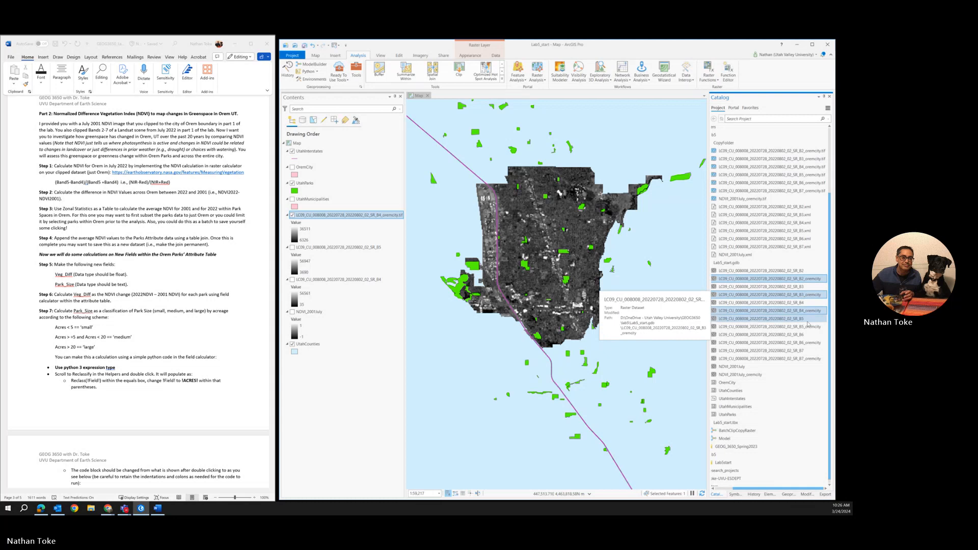
ctrl+click(806, 326)
ctrl+click(807, 342)
ctrl+click(807, 359)
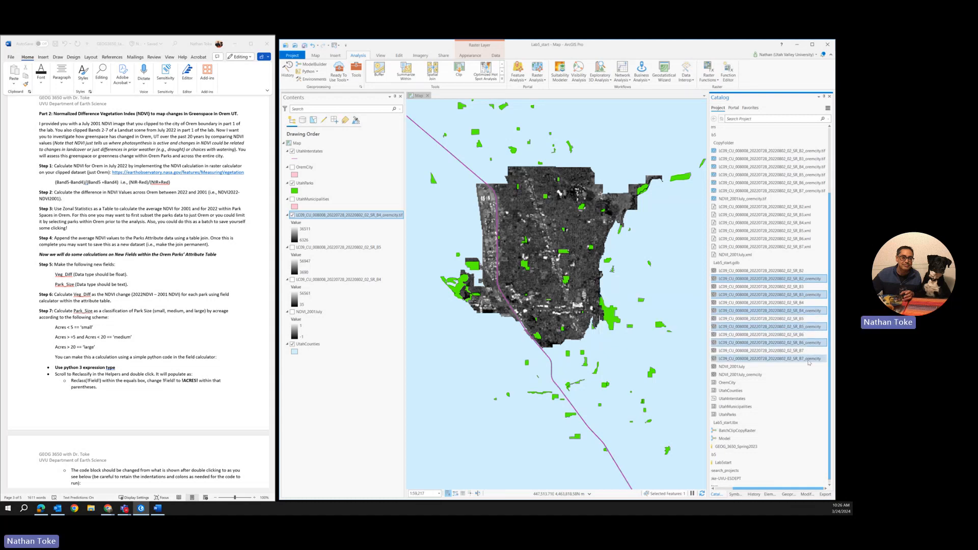
ctrl+click(751, 376)
right_click(751, 376)
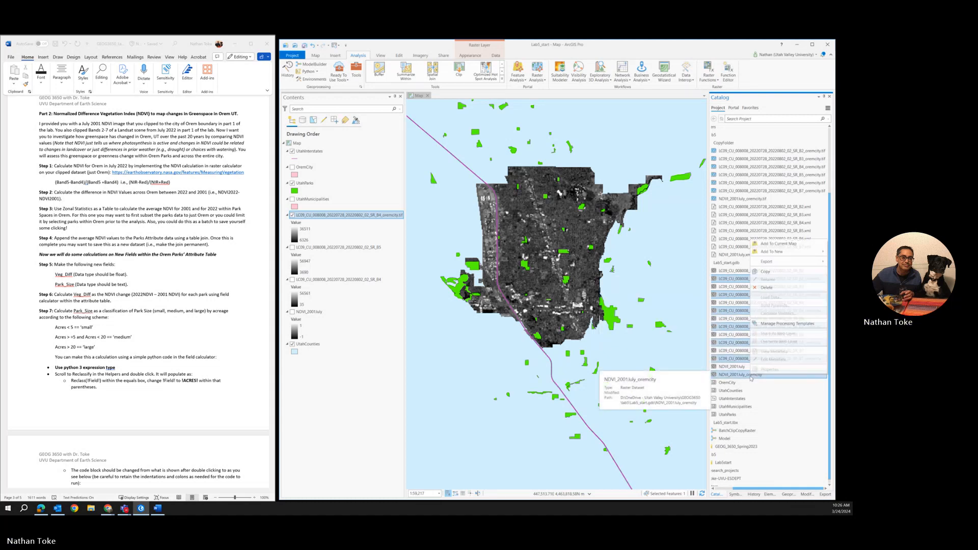
click(778, 288)
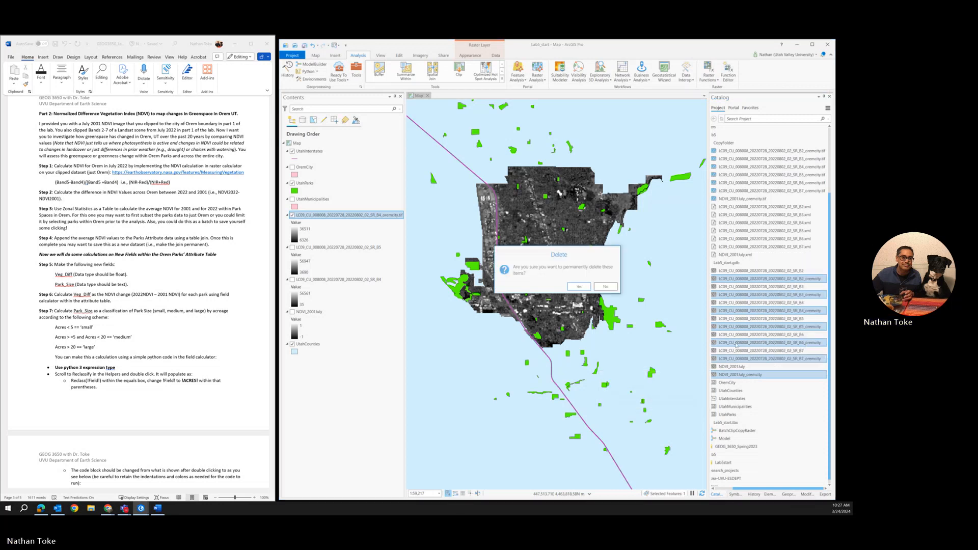
key(Return)
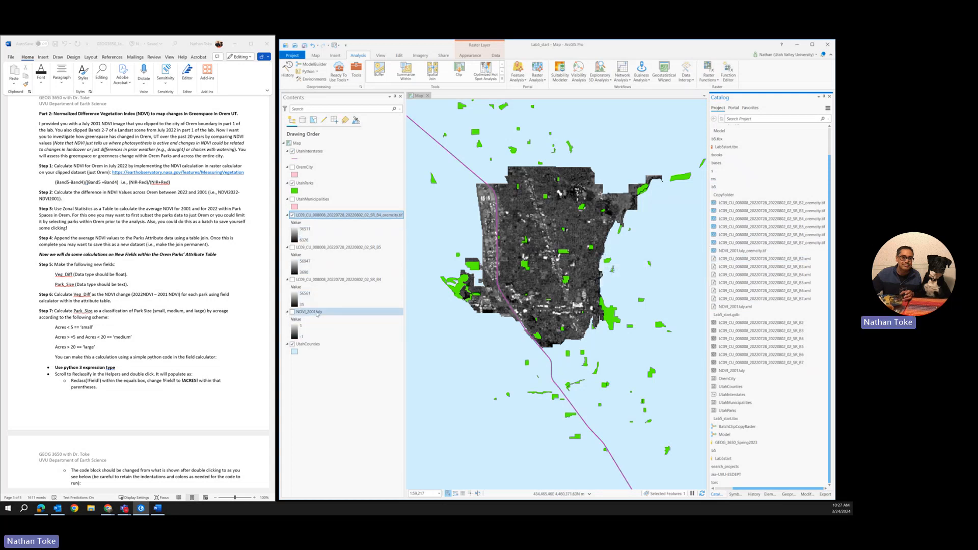
- Add NDVI_2001July_oremcity.tif from CopyFolder to the map
click(754, 251)
drag(451, 250, 451, 250)
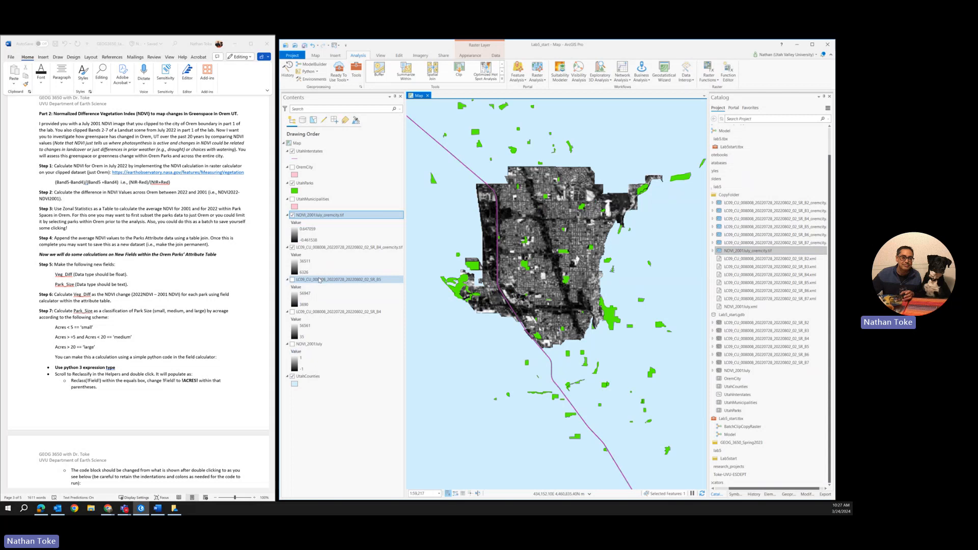
- Place the full-scene NDVI_2001July layer beneath the clipped NDVI layer and turn it on to compare their extents
click(322, 279)
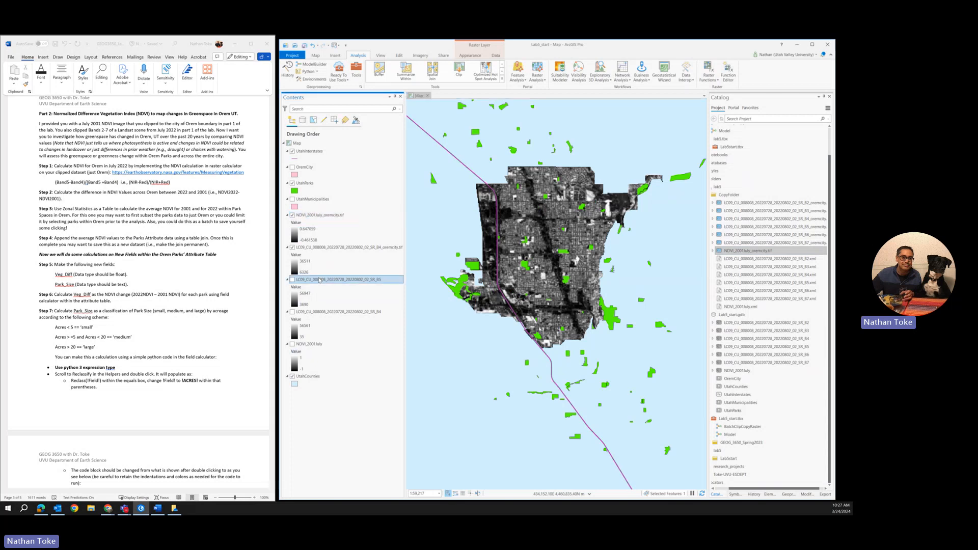
shift+click(314, 344)
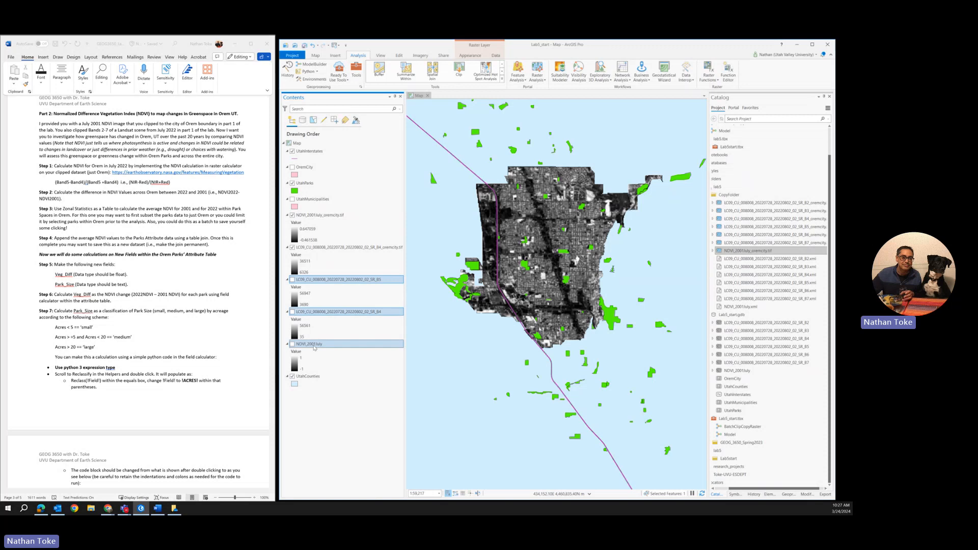
click(312, 346)
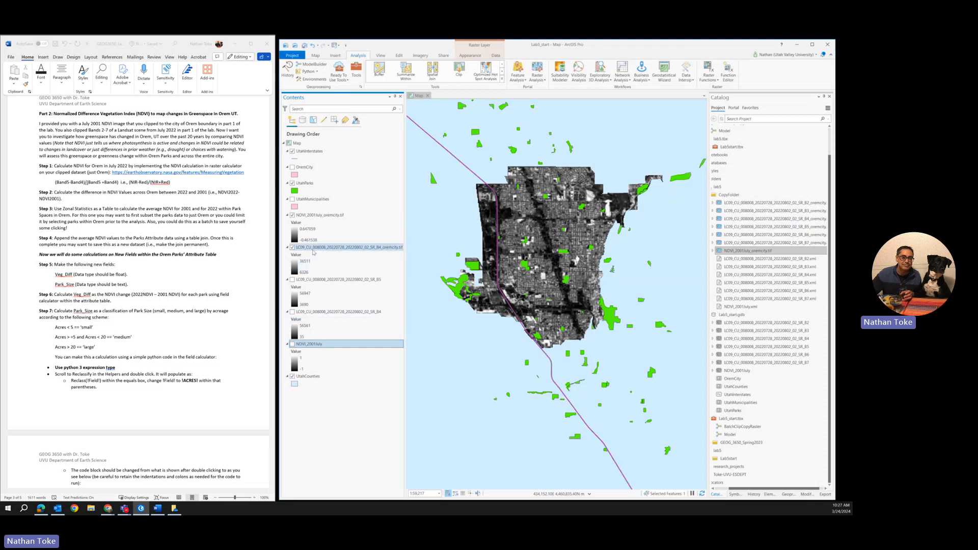
click(313, 249)
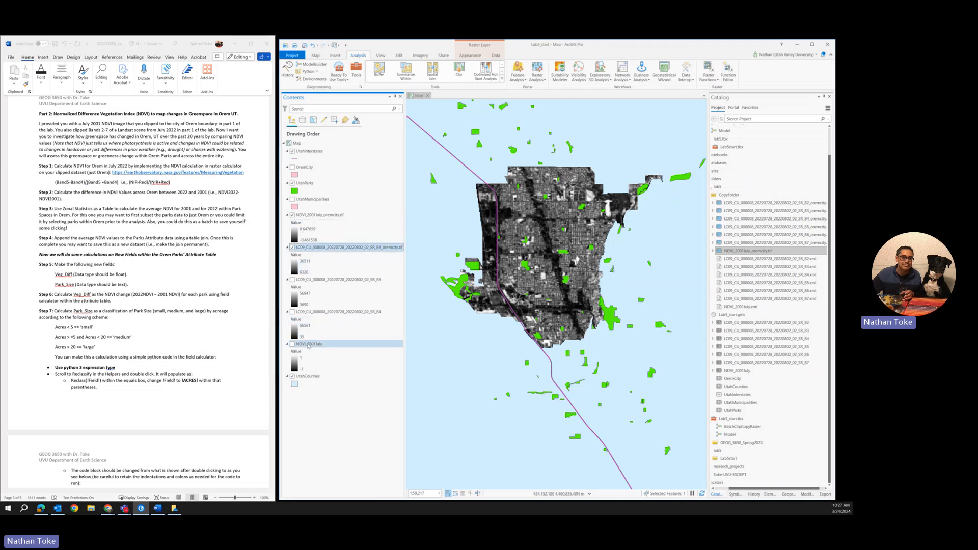
drag(308, 346, 307, 248)
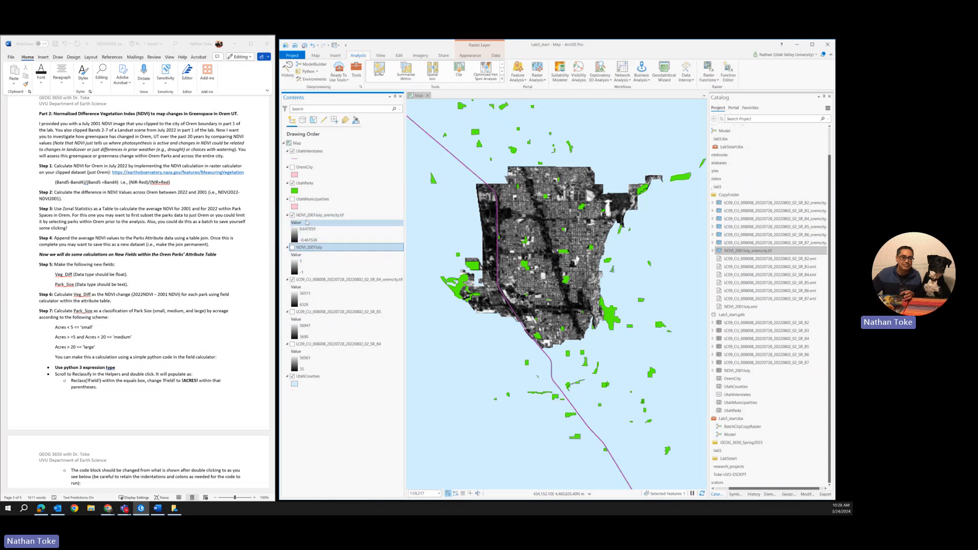
click(293, 247)
scroll(521, 268, down, 8)
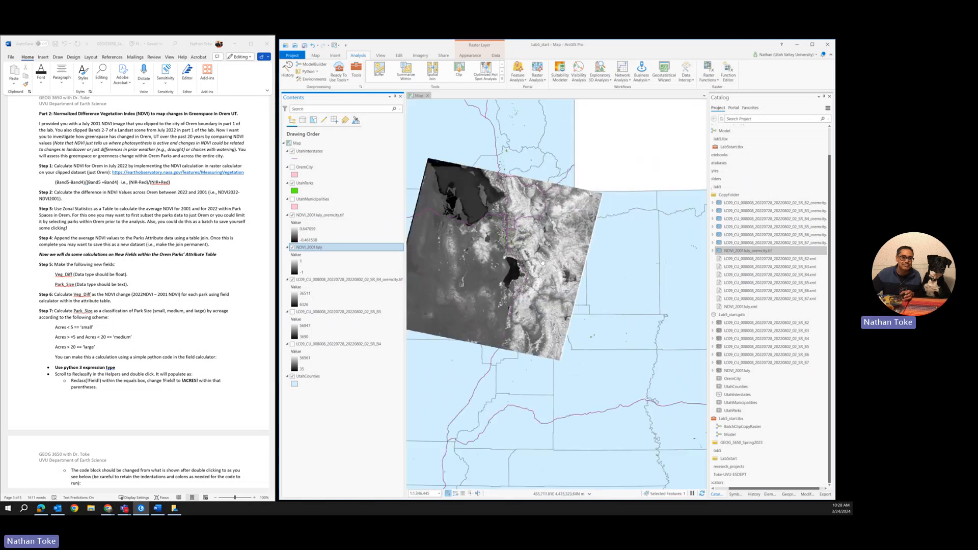
scroll(523, 266, up, 7)
scroll(564, 272, up, 2)
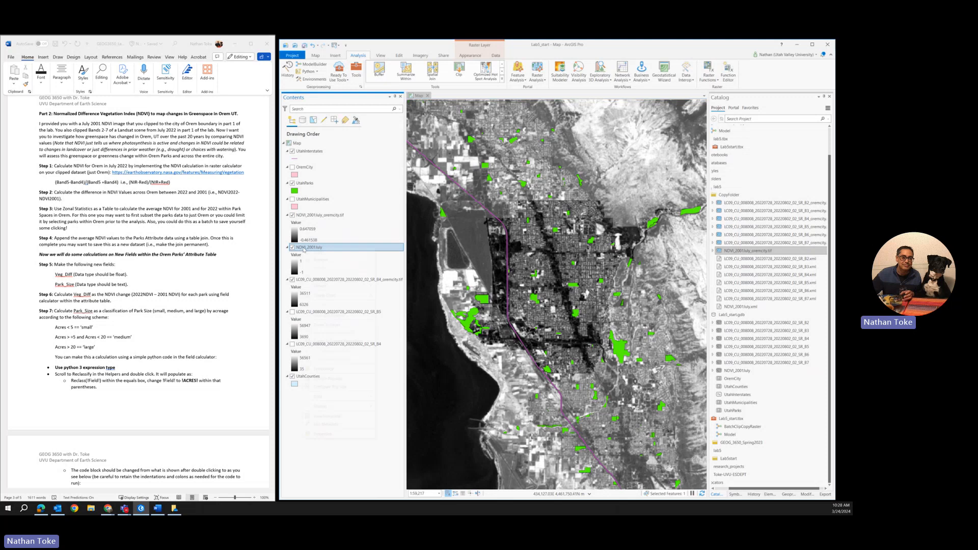
- Remove the unclipped NDVI_2001July, SR_B5 and SR_B4 layers from the map
right_click(302, 248)
click(313, 260)
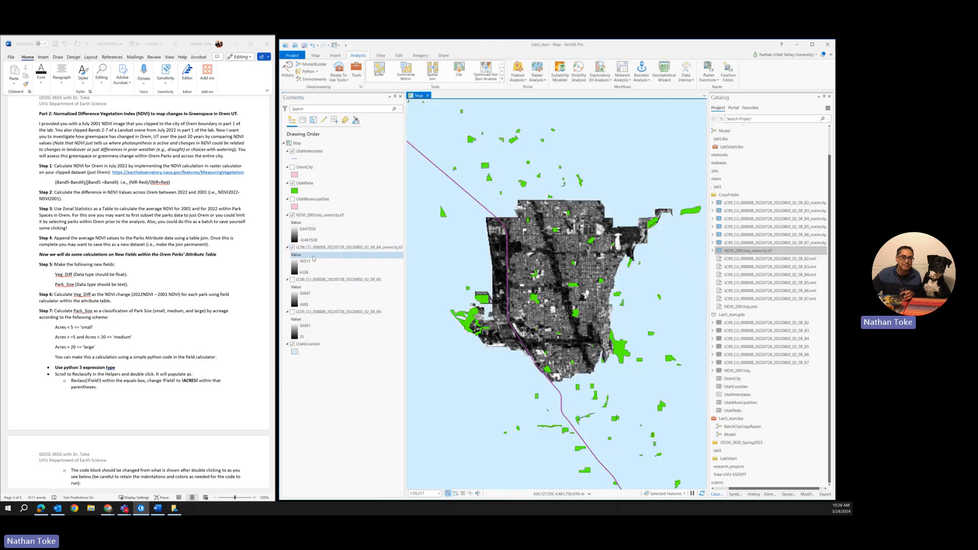
click(337, 280)
ctrl+click(358, 312)
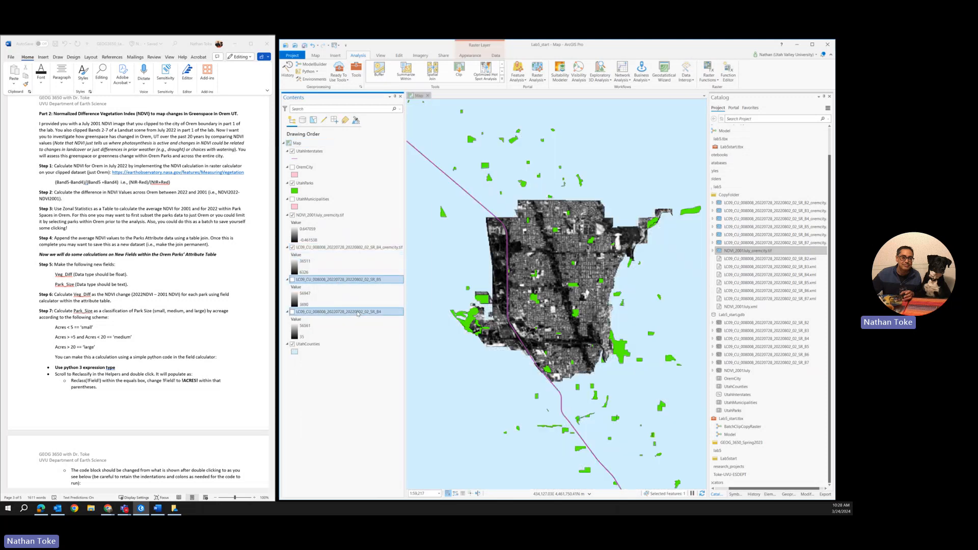
right_click(359, 313)
click(372, 116)
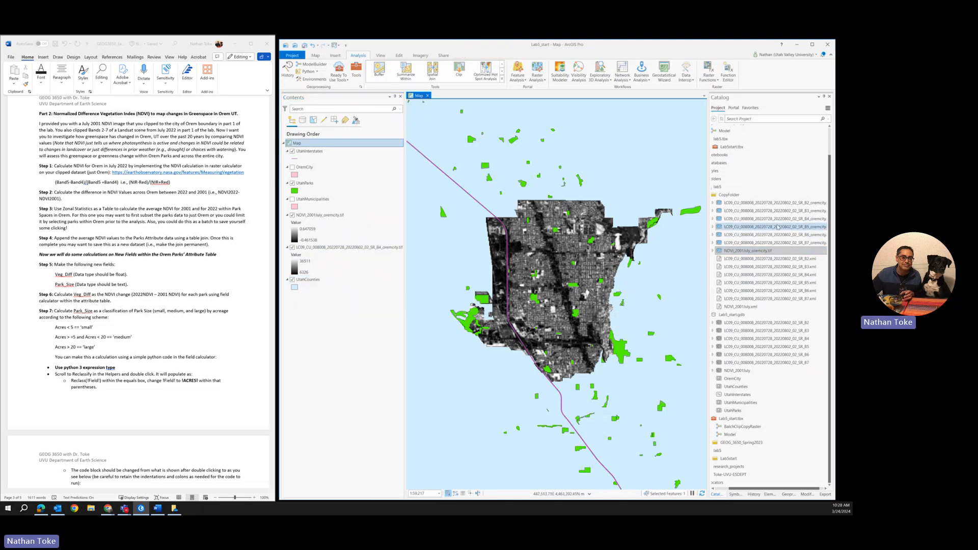
- Add the clipped SR_B5_oremcity.tif raster from CopyFolder to the map and place it between the clipped NDVI and B4 layers
click(824, 226)
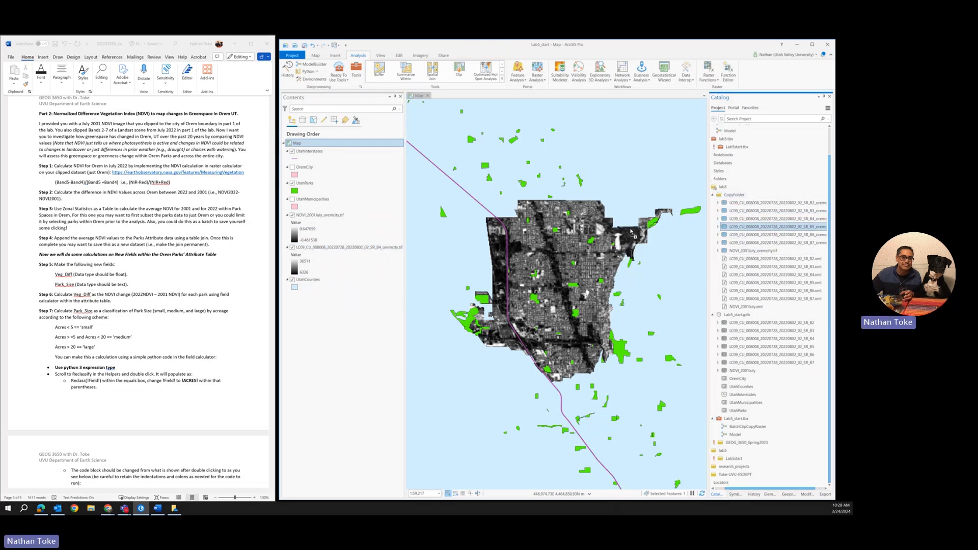
drag(632, 232, 631, 232)
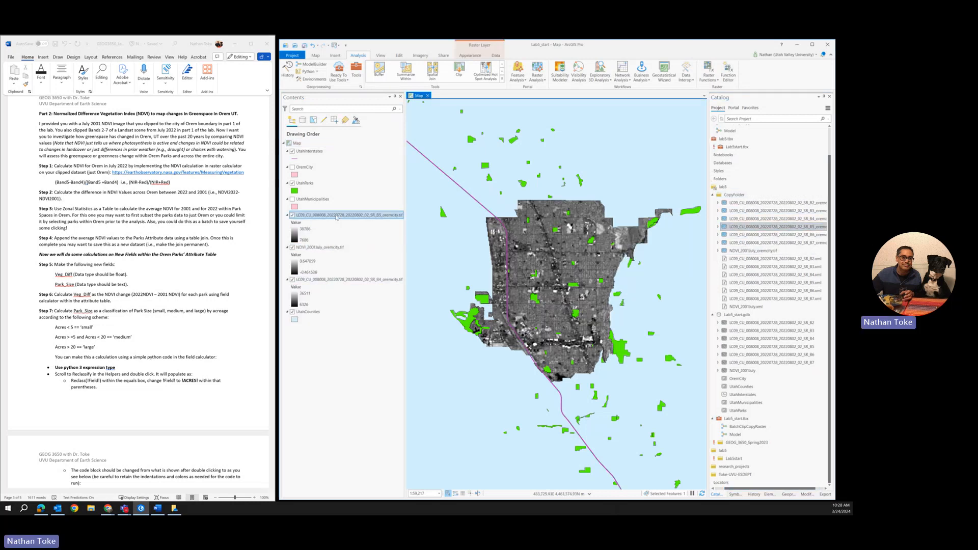
drag(336, 217, 330, 267)
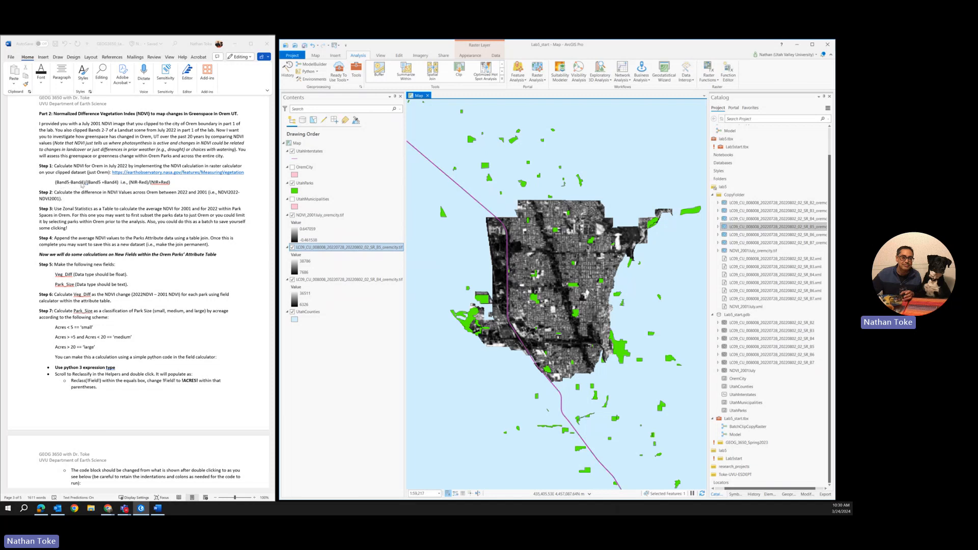
- Open the Raster Calculator from the Spatial Analyst Map Algebra toolset and widen its pane to read the raster names
click(356, 73)
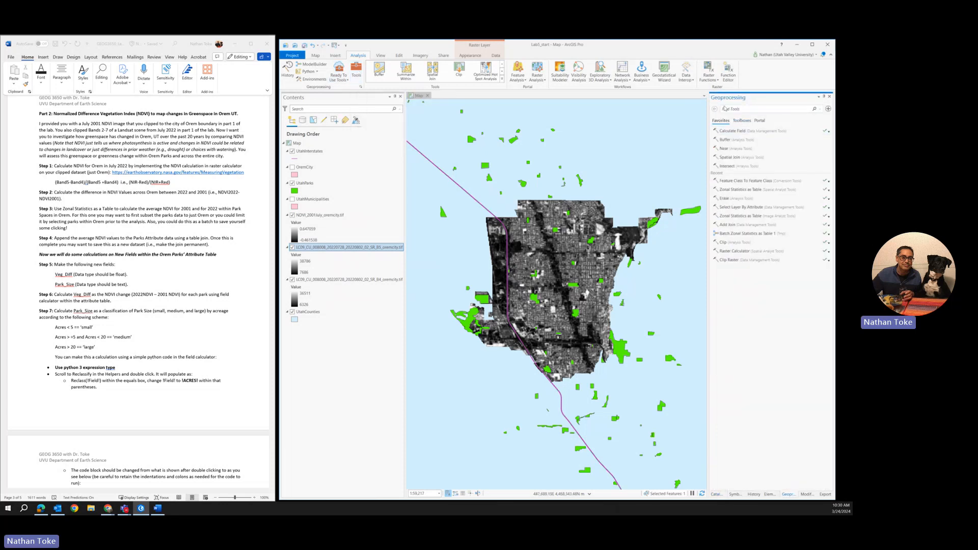
click(742, 120)
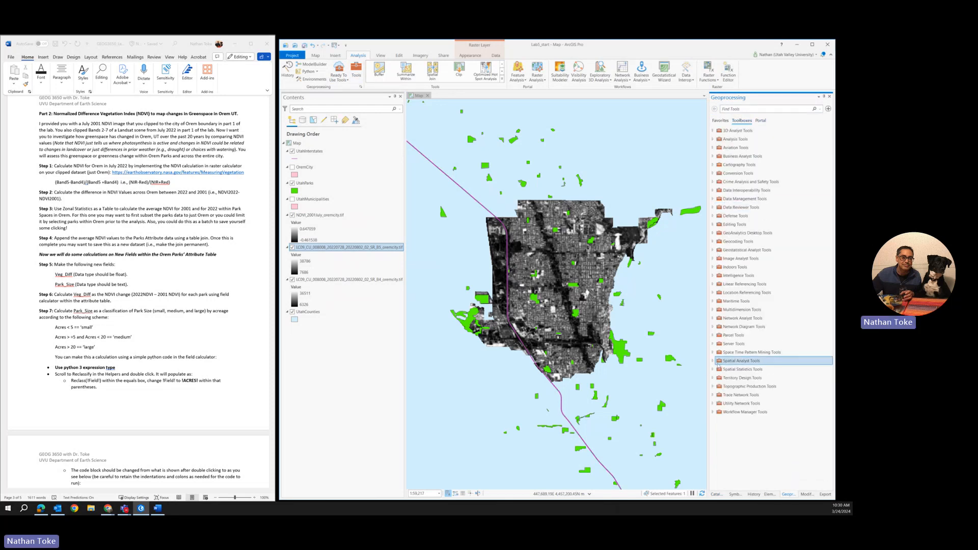
click(713, 361)
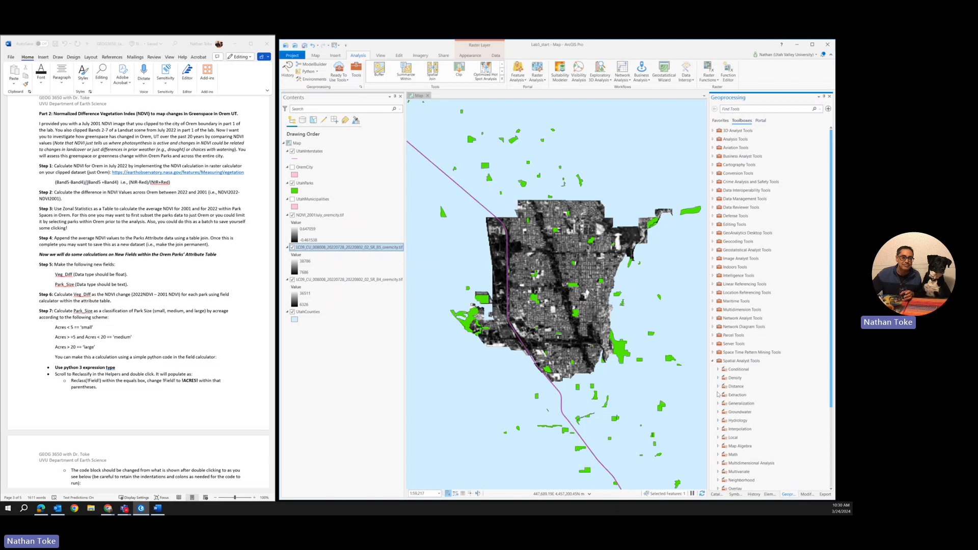
click(718, 446)
double_click(747, 454)
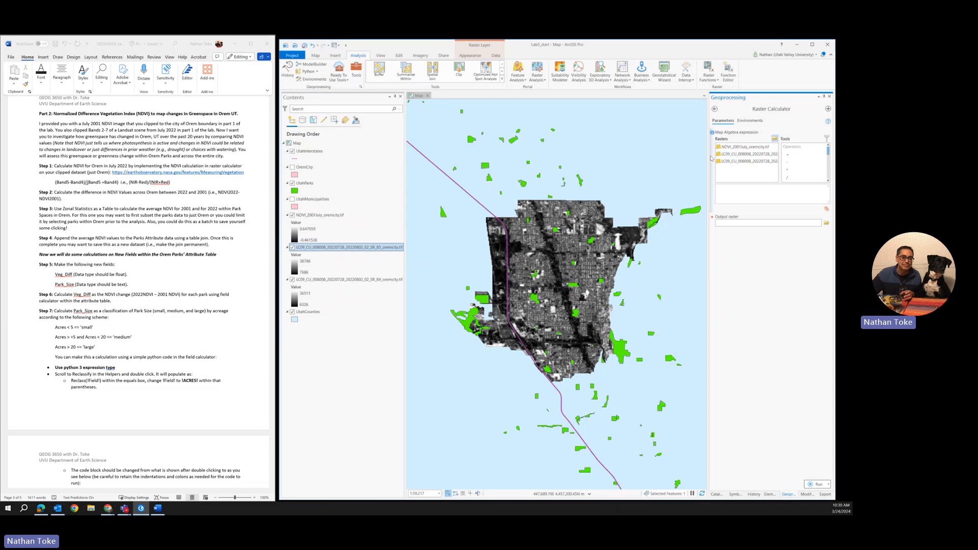
drag(710, 157, 630, 158)
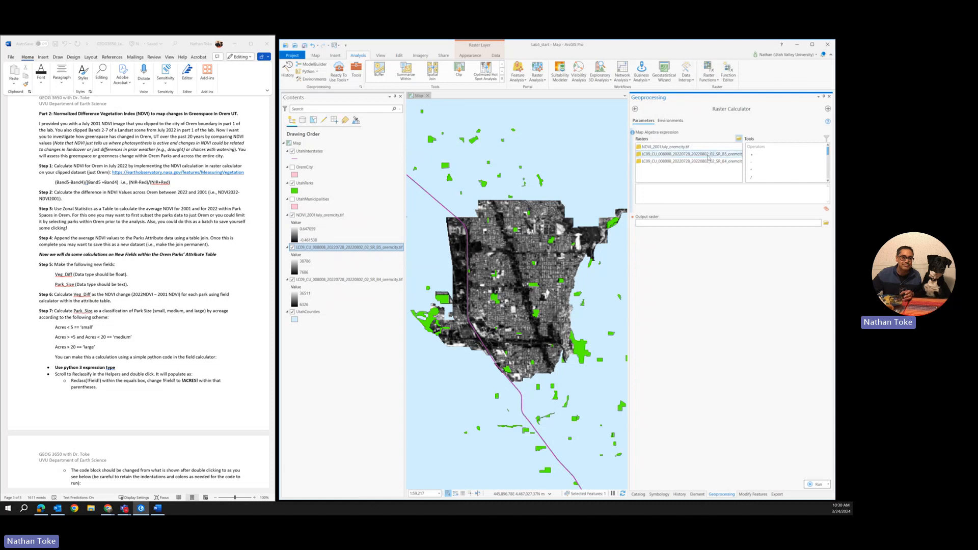
- Enter the NDVI numerator in the expression as the clipped SR_B5 raster minus the SR_B4 raster in parentheses, followed by a division operator
scroll(754, 169, down, 1)
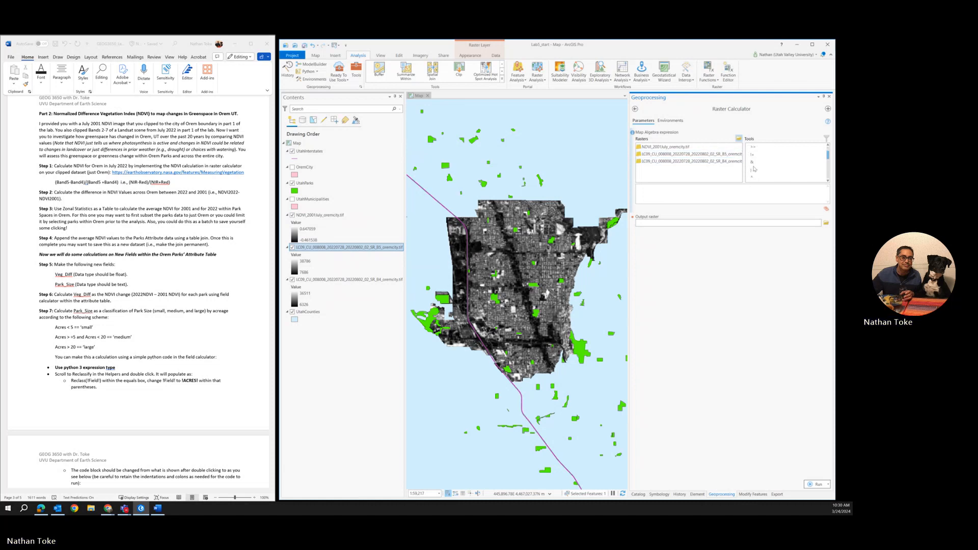
scroll(754, 169, down, 5)
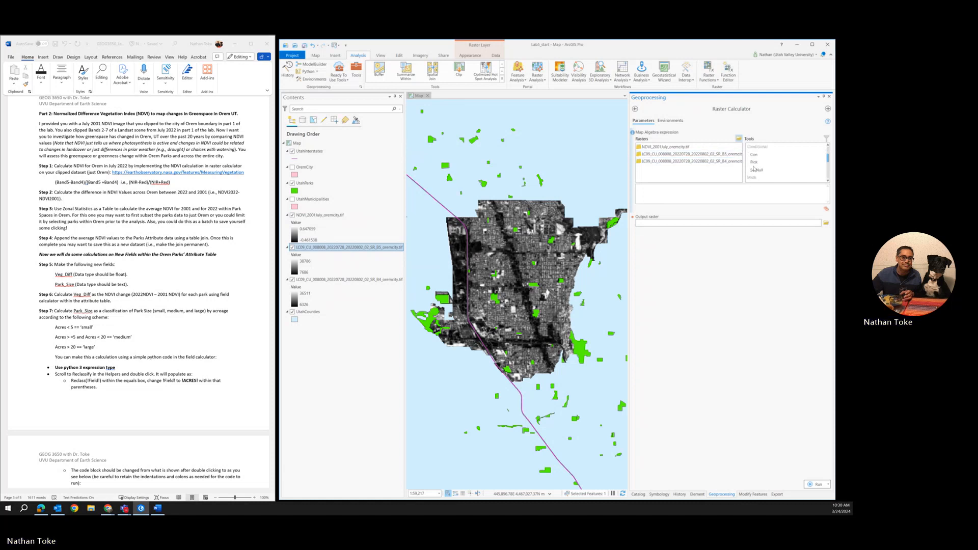
click(685, 195)
text(()
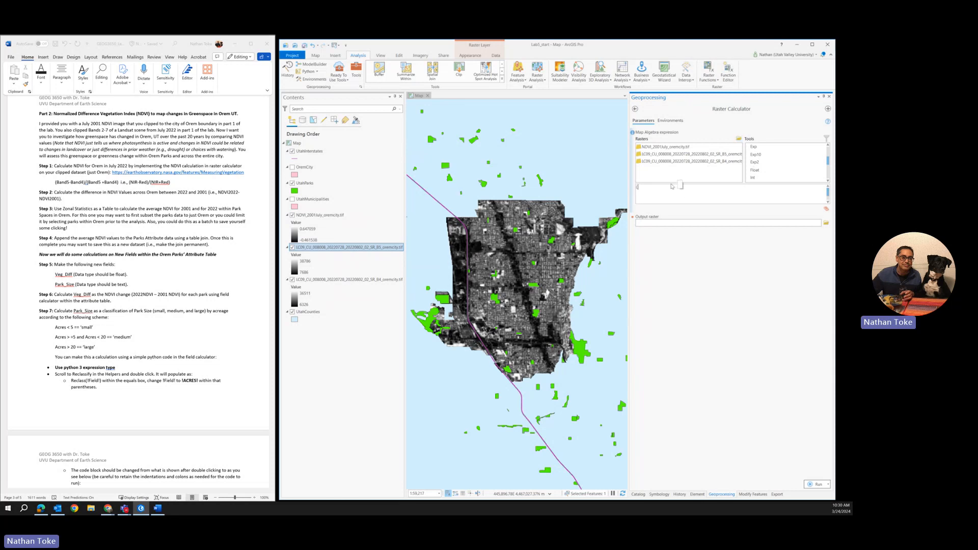
click(675, 156)
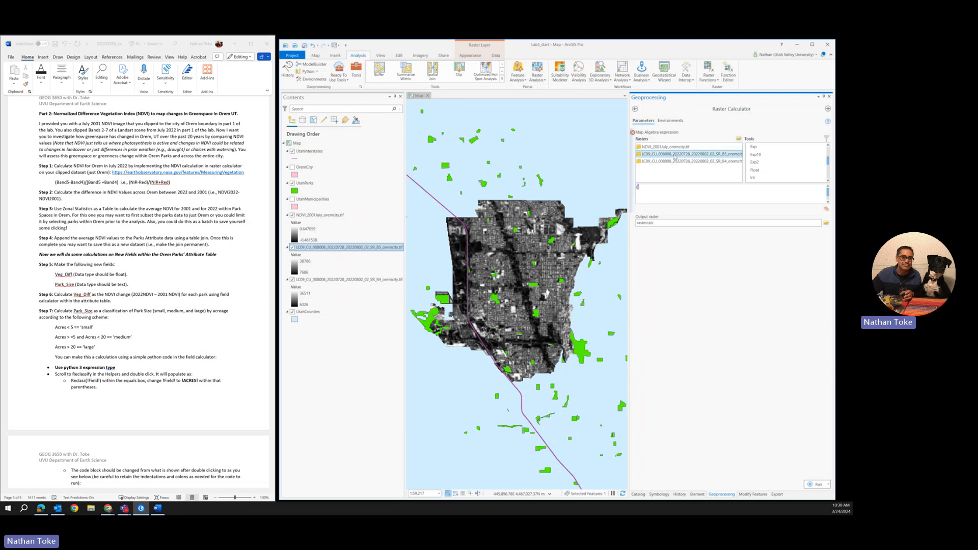
double_click(675, 156)
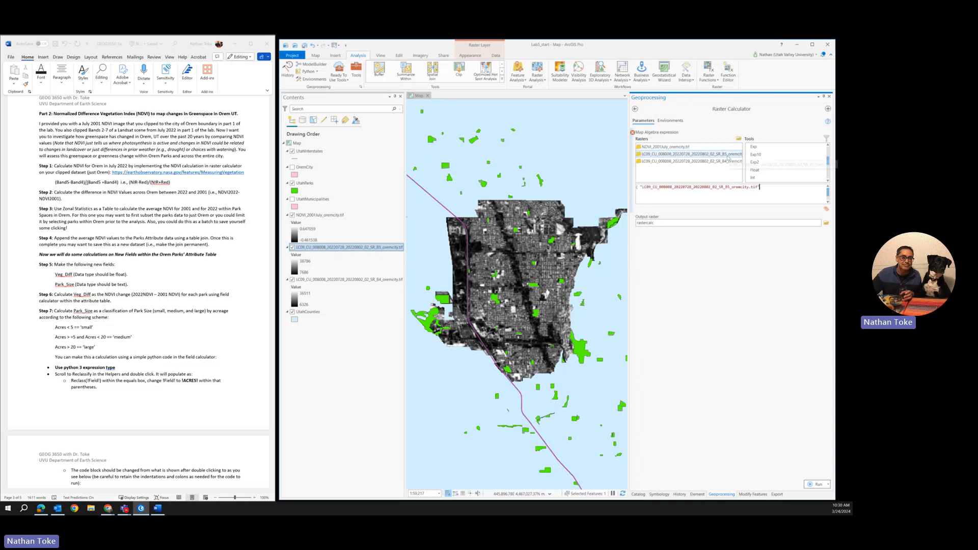
scroll(756, 163, up, 5)
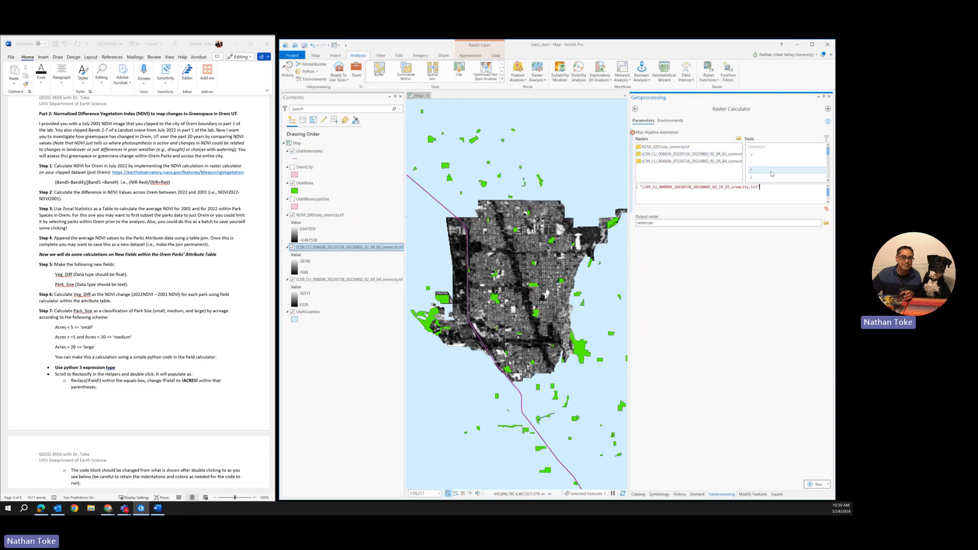
double_click(756, 164)
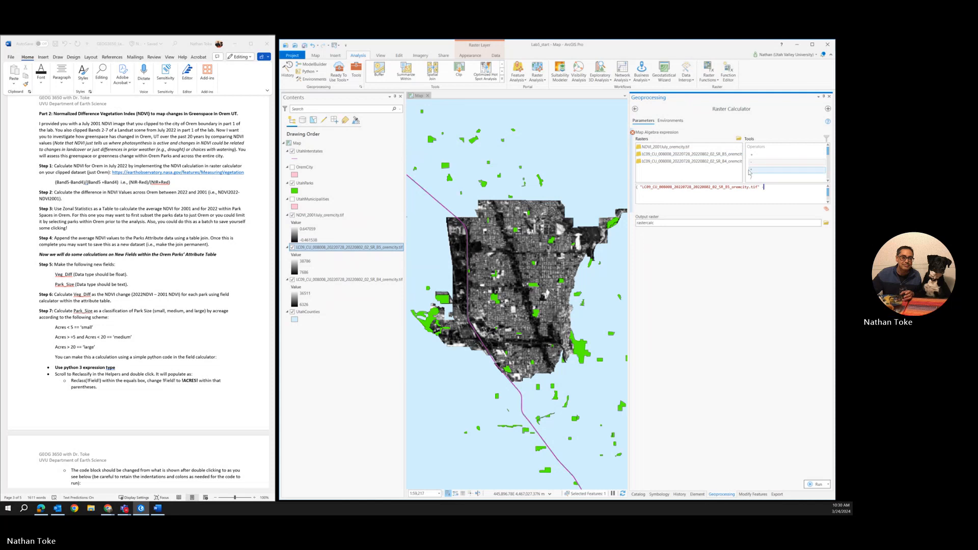
double_click(685, 161)
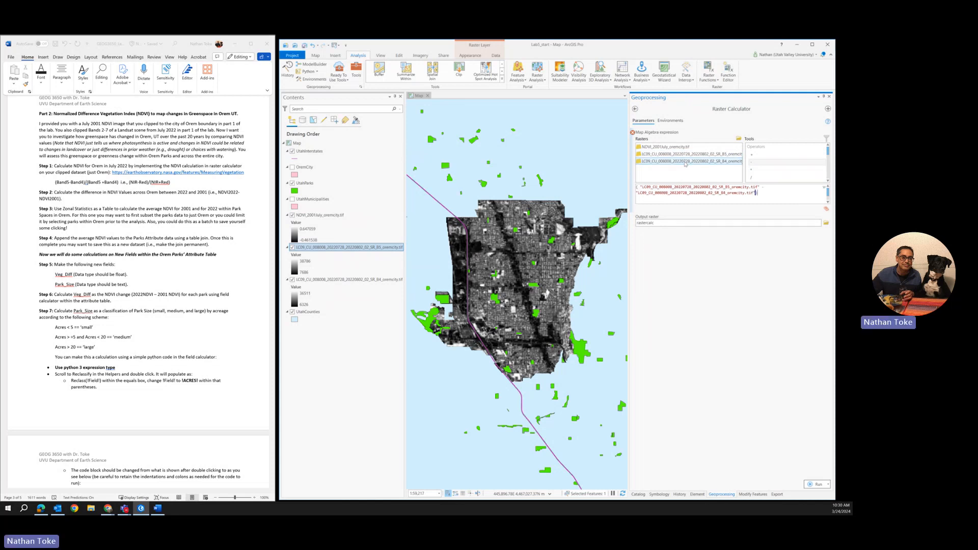
text() / )
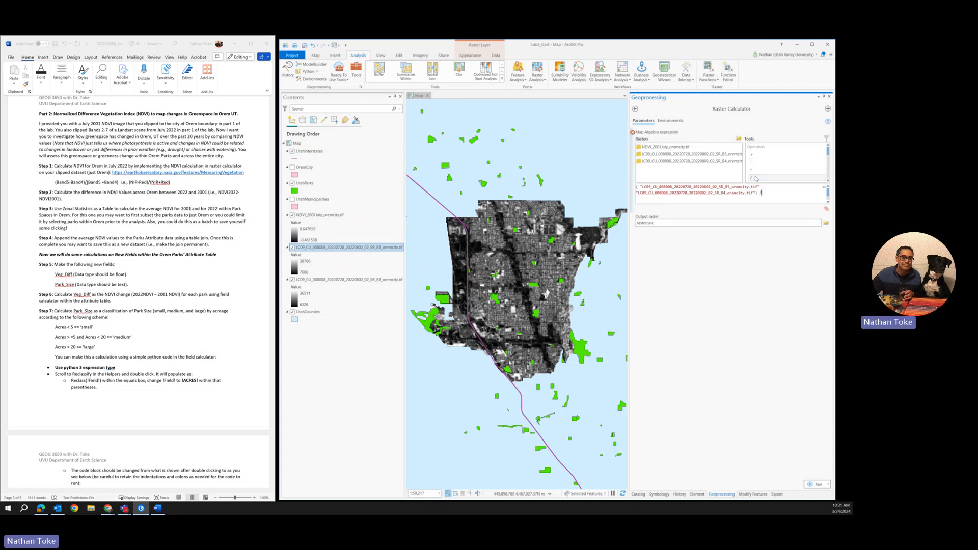
- Complete the expression with the denominator, the clipped SR_B5 raster plus the SR_B4 raster in parentheses
text(()
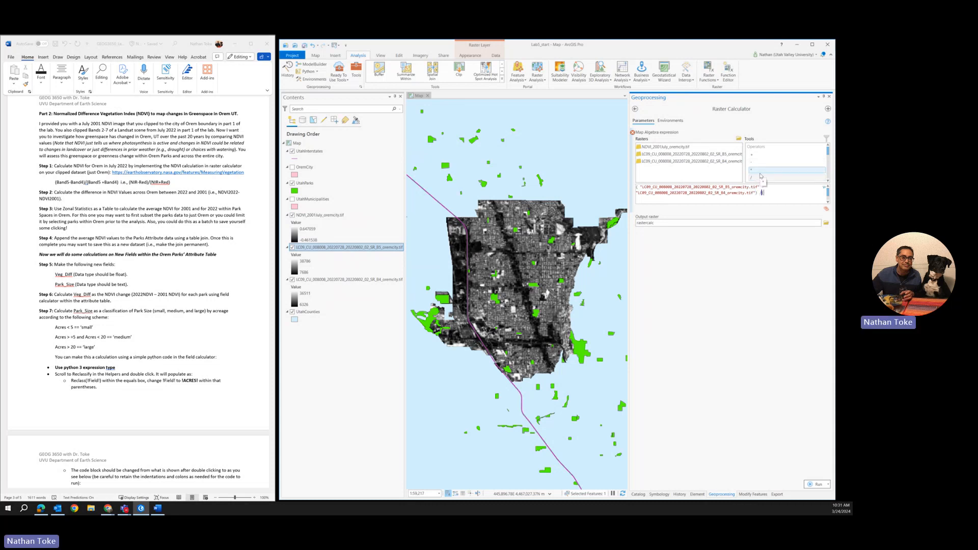
double_click(717, 155)
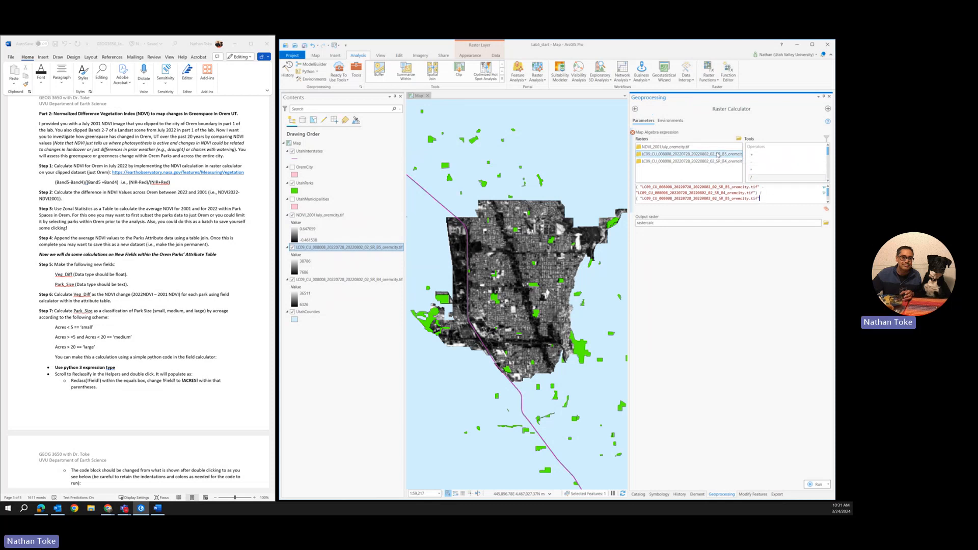
double_click(755, 155)
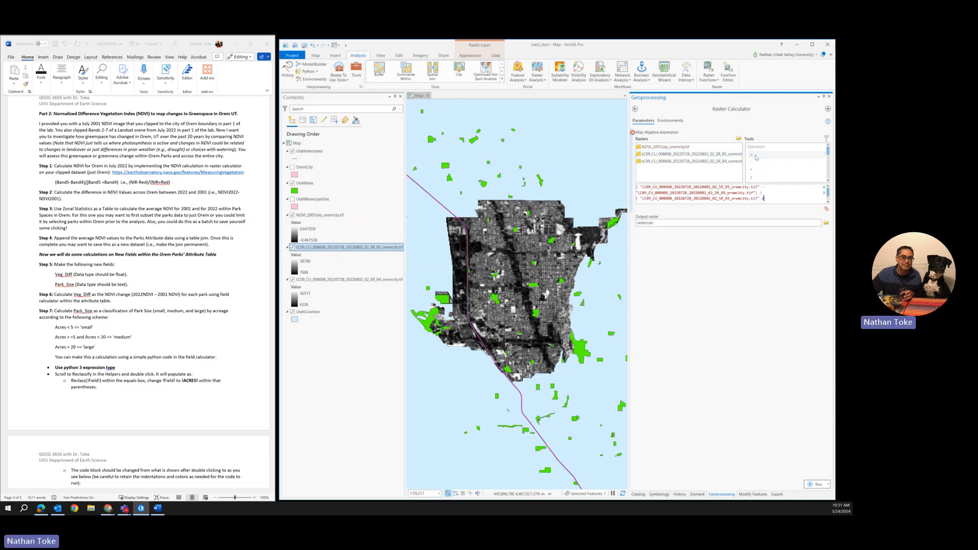
double_click(705, 161)
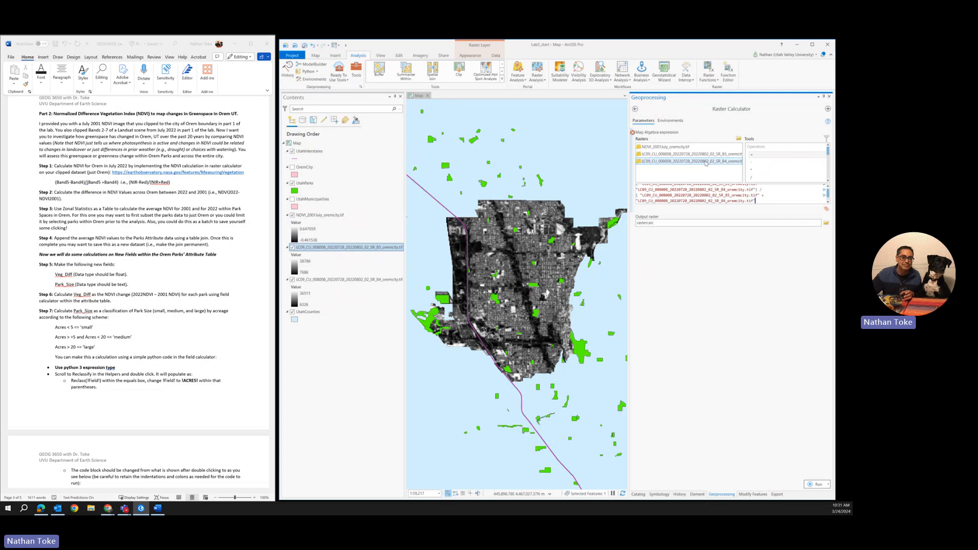
text())
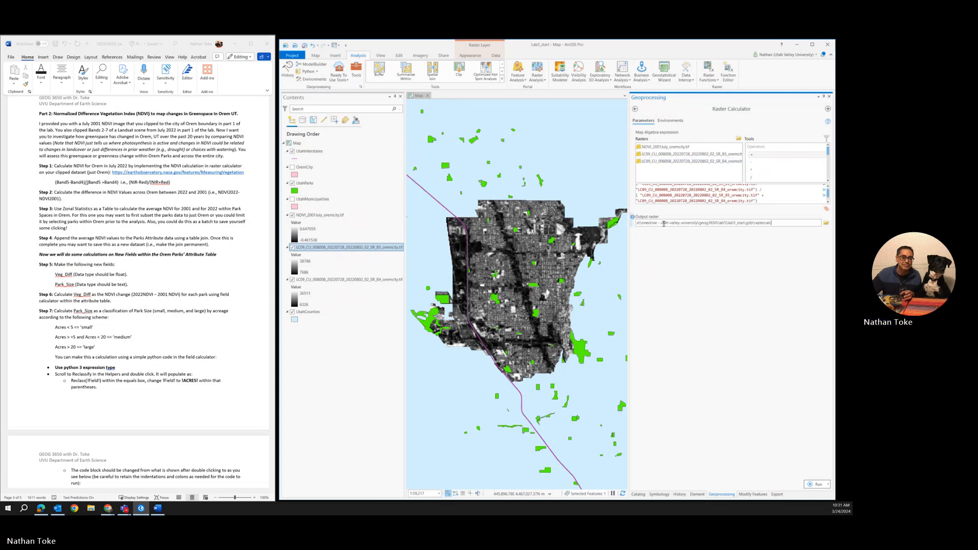
- Set the output raster to NDVI_2022July_oremcity.tif in CopyFolder and run the calculation
double_click(754, 224)
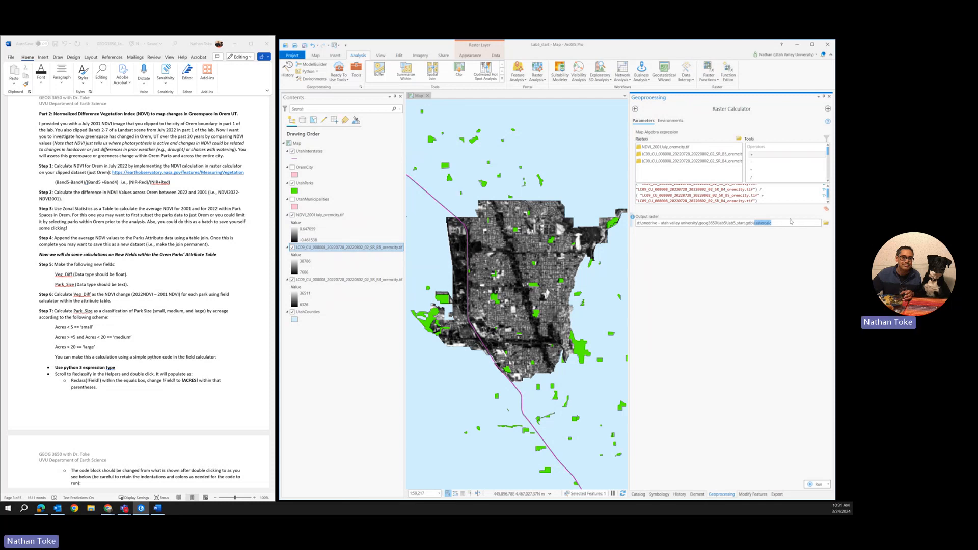
click(826, 224)
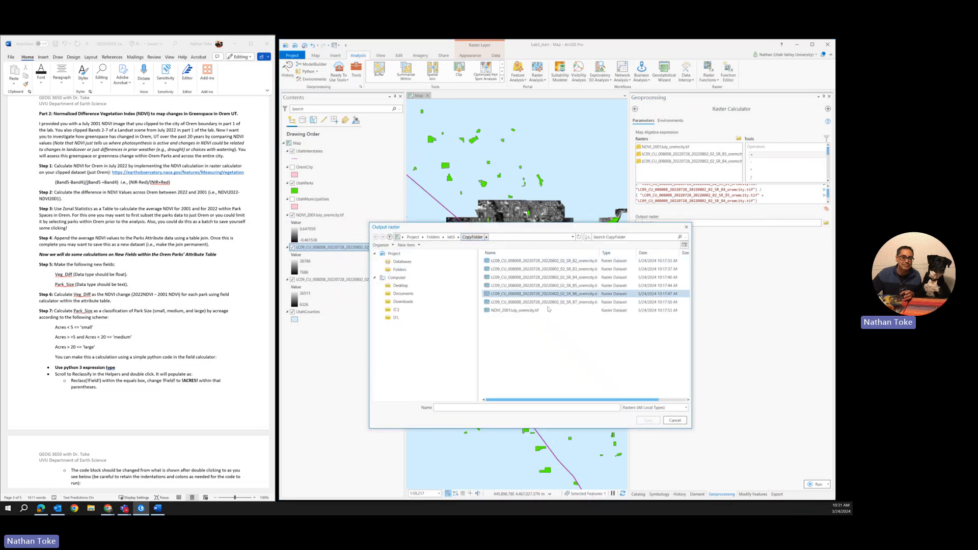
click(450, 237)
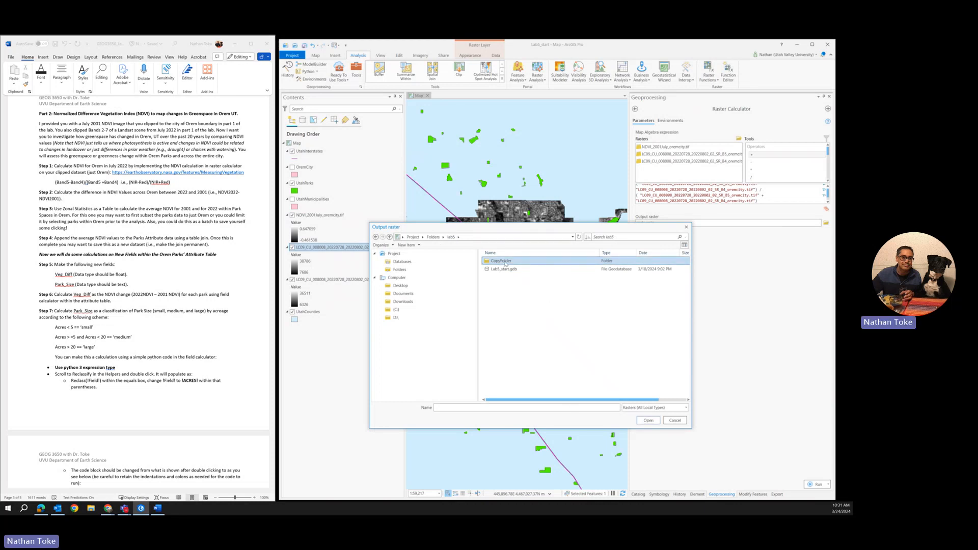
double_click(502, 260)
click(462, 407)
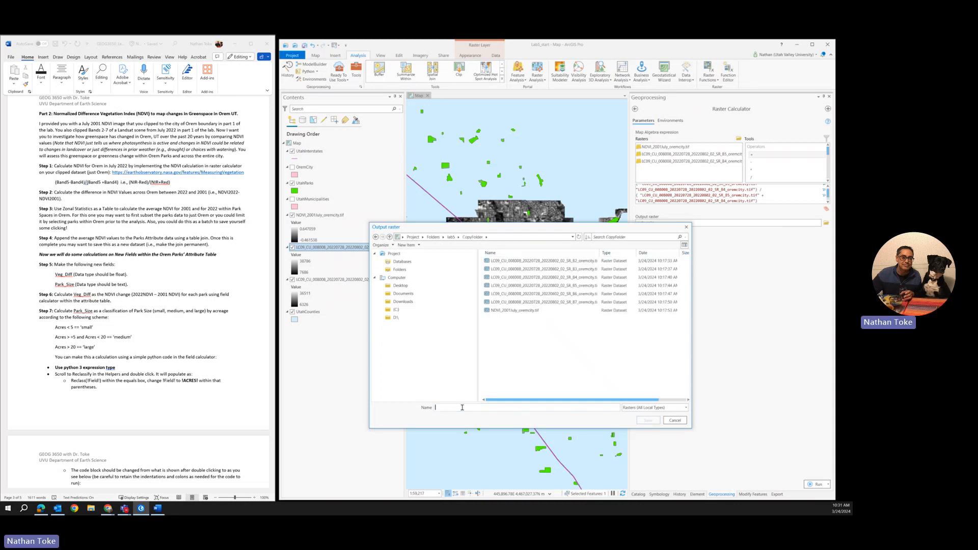
text(NS)
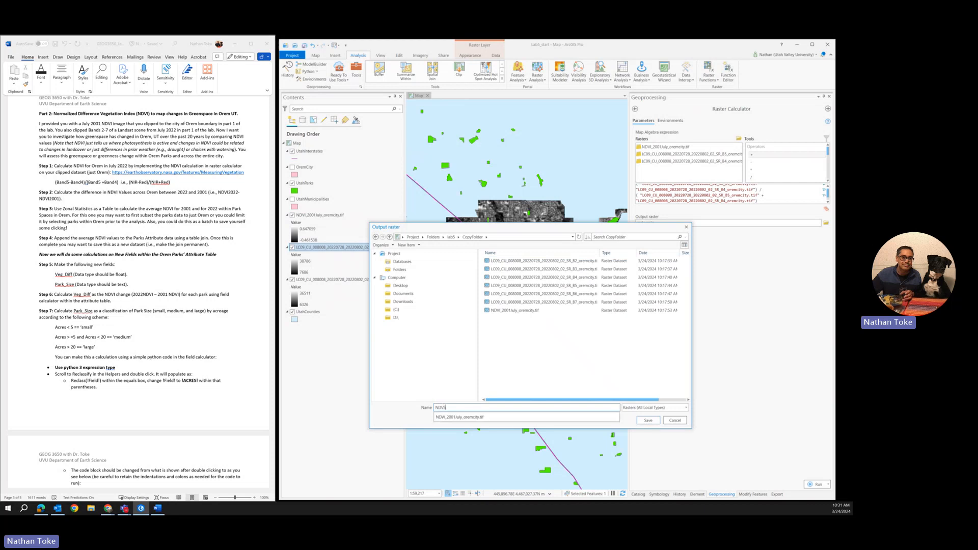
text(VI)
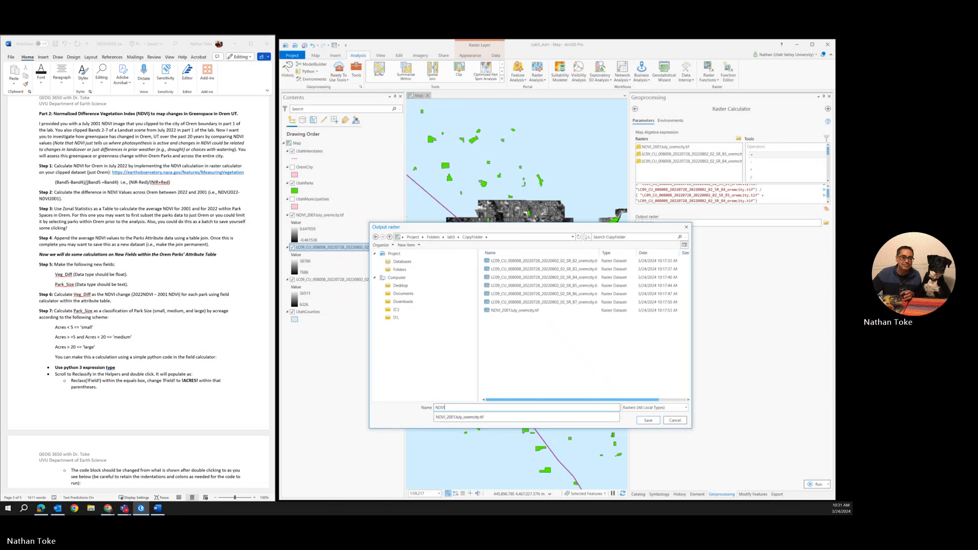
text(_2022J)
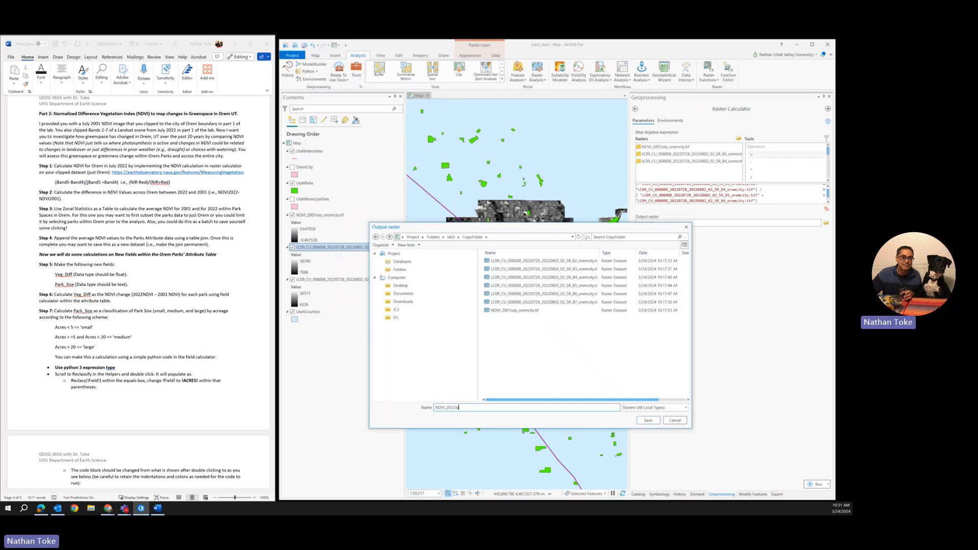
text(uly)
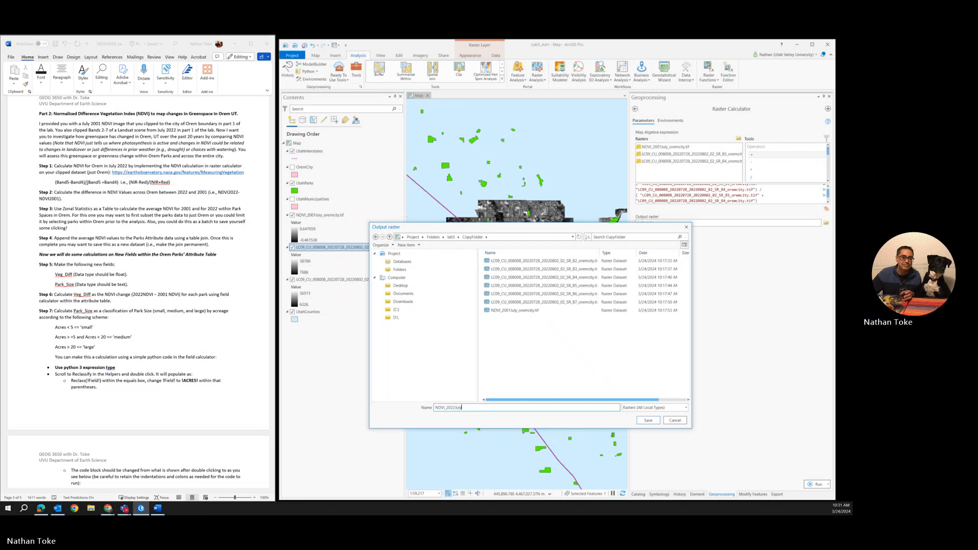
text(_Oremcity.tif)
click(649, 419)
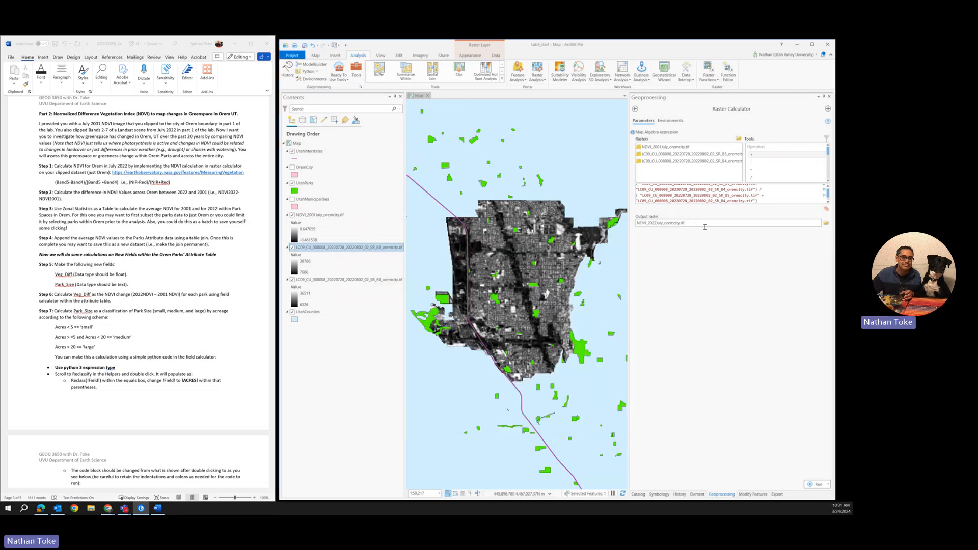
click(819, 484)
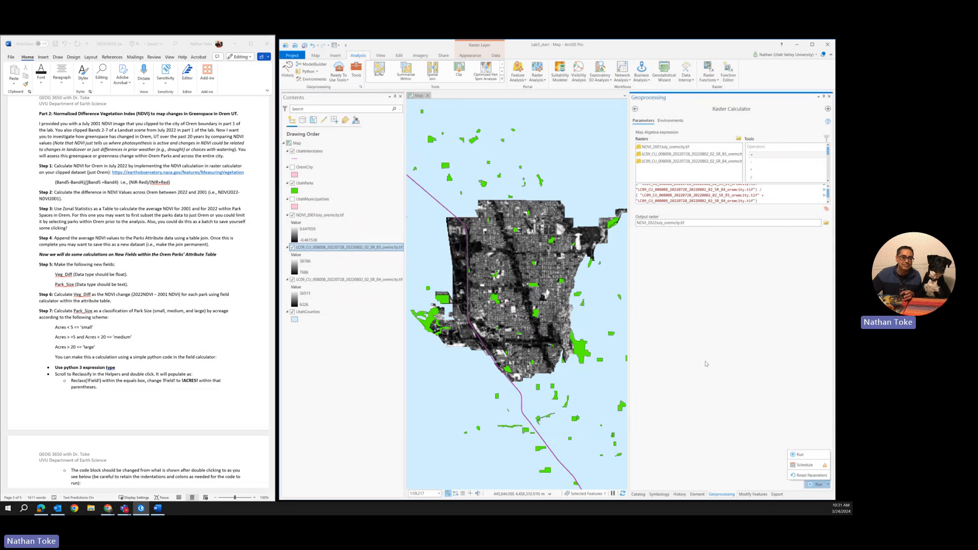
click(800, 455)
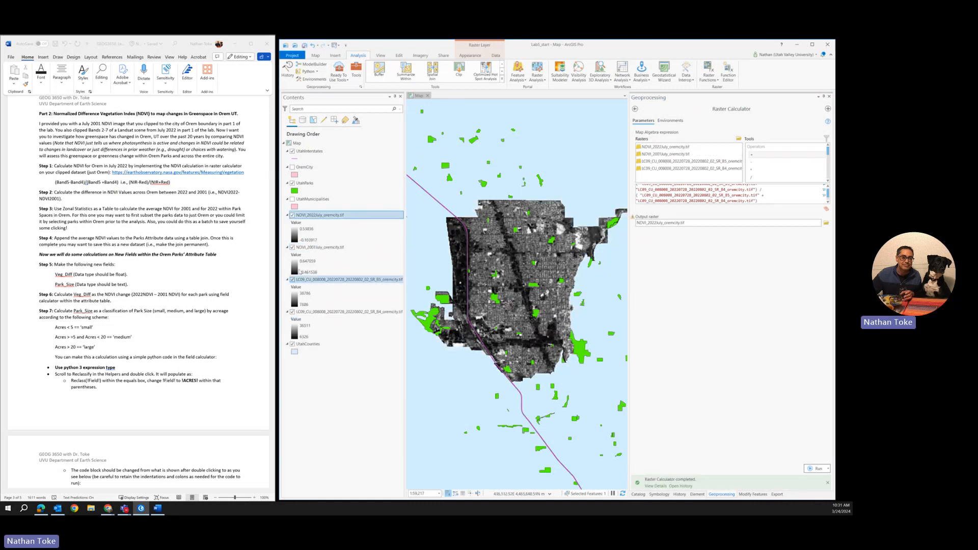
- Turn off the NDVI_2001July, SR_B5 and SR_B4 layers and toggle the NDVI_2022July layer off and on to inspect it
click(292, 248)
click(292, 279)
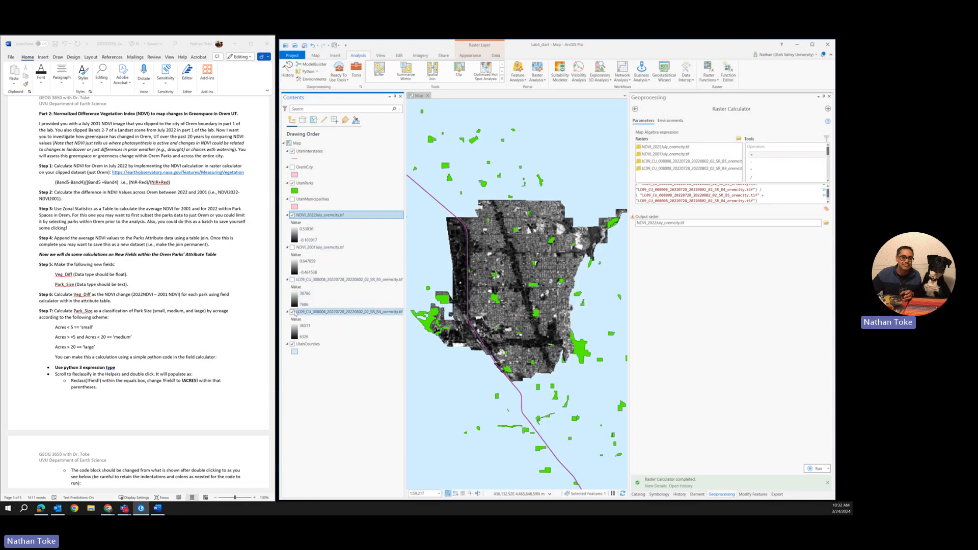
click(293, 312)
click(293, 215)
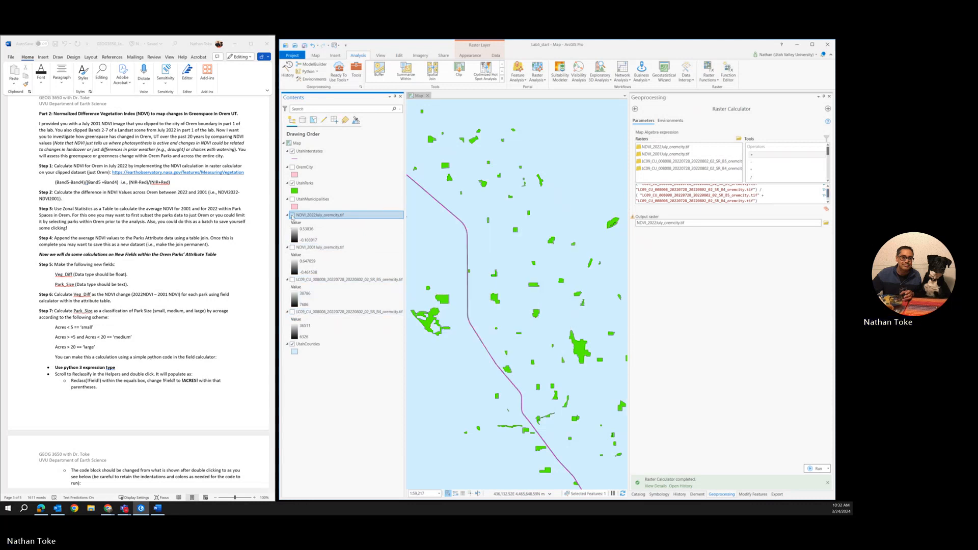
click(292, 215)
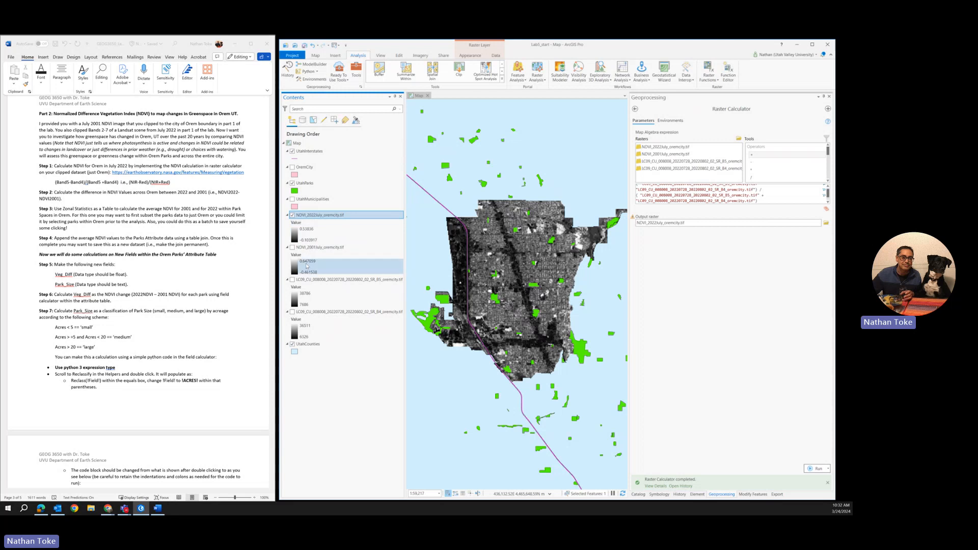
click(292, 216)
click(292, 215)
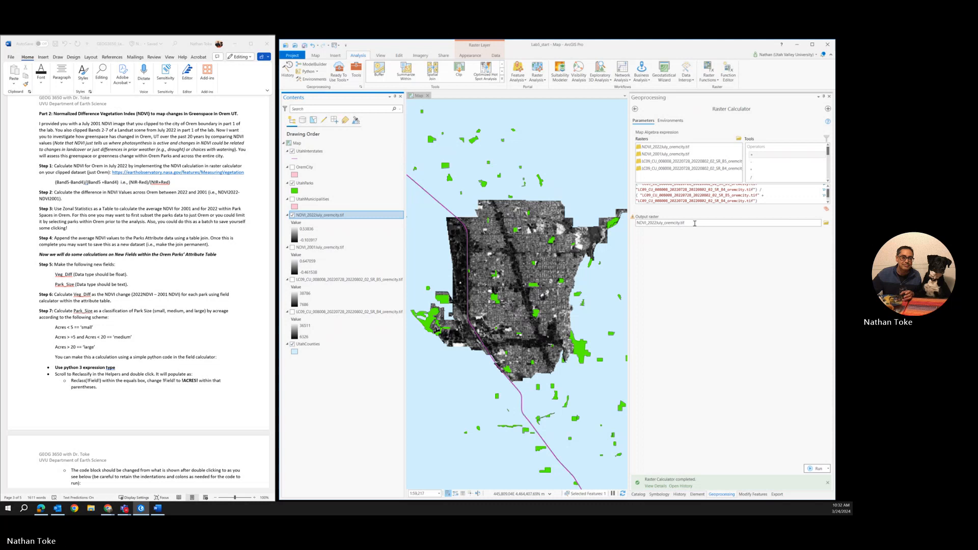
- Replace the map algebra expression with NDVI_2022July_oremcity.tif minus NDVI_2001July_oremcity.tif
drag(760, 201, 511, 153)
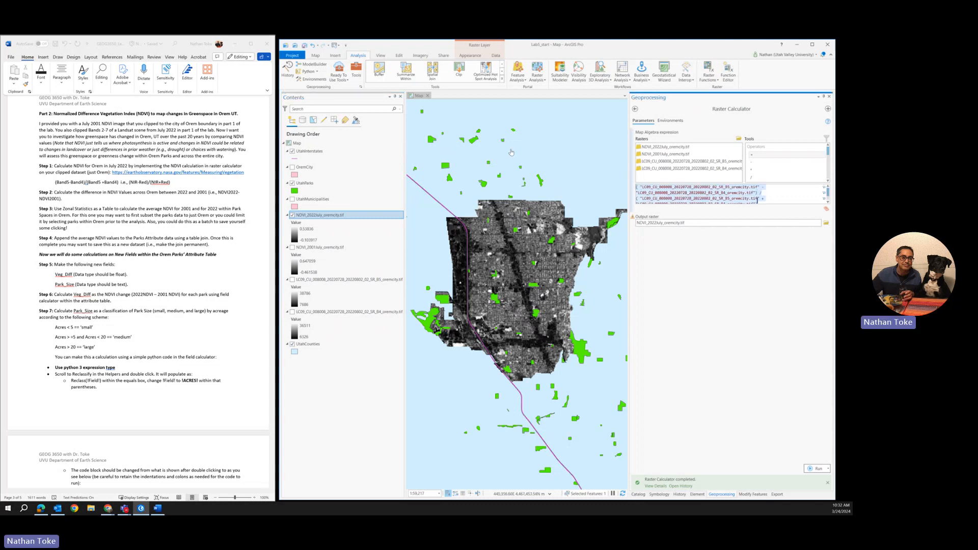
key(BackSpace)
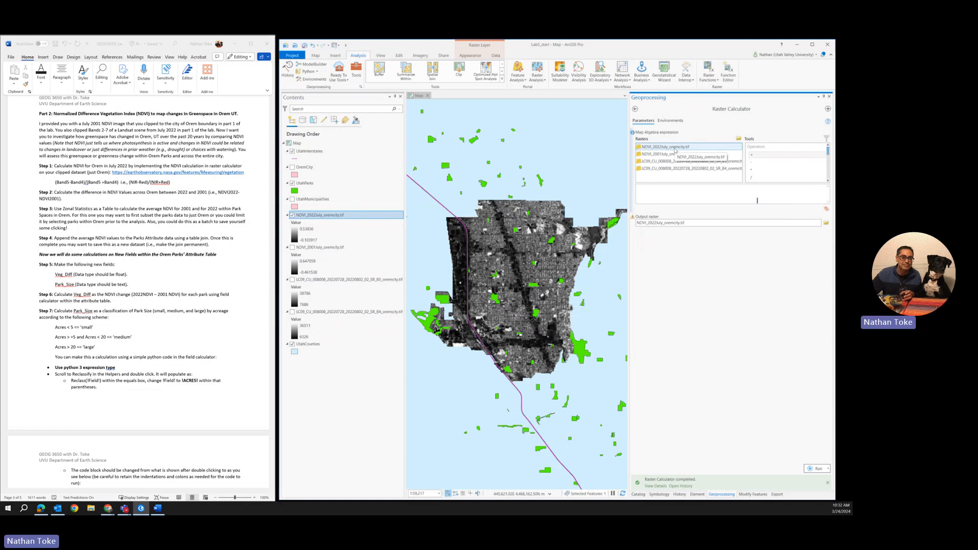
double_click(675, 148)
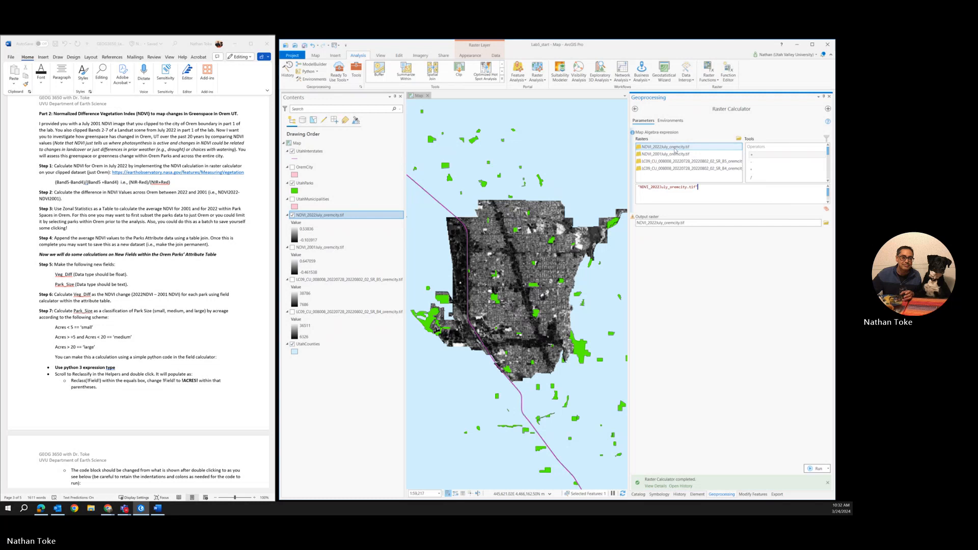
click(753, 162)
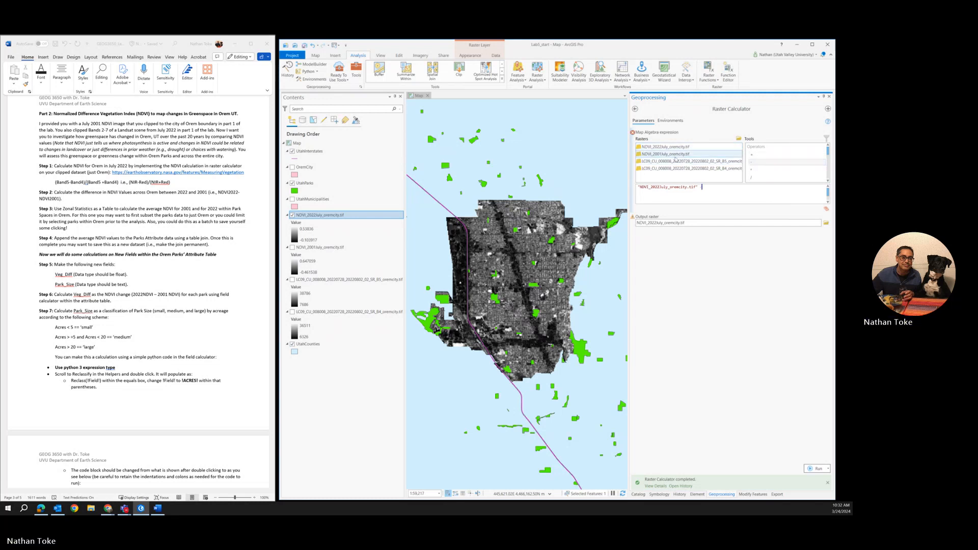
double_click(671, 154)
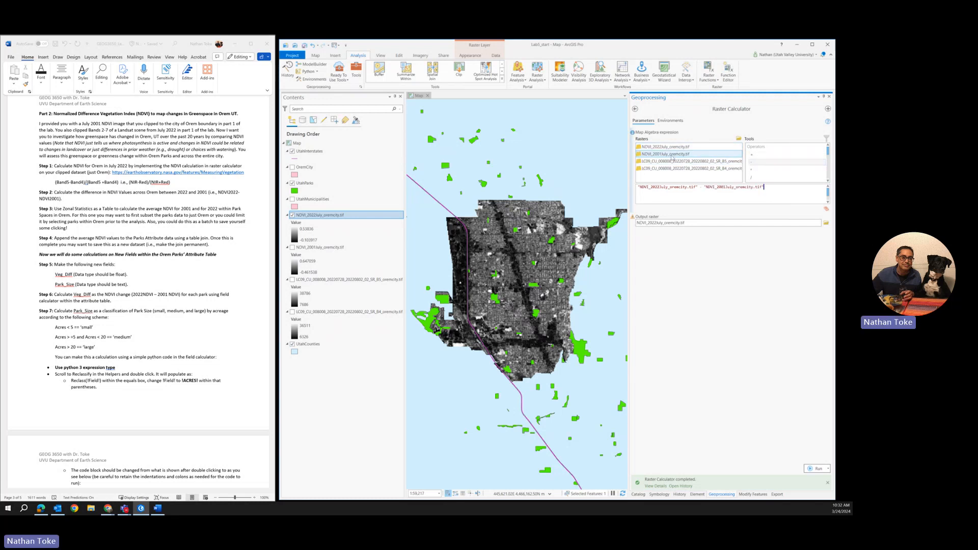
- Rename the output raster in CopyFolder to Difference22_01NDVI.tif and run the calculation
click(693, 223)
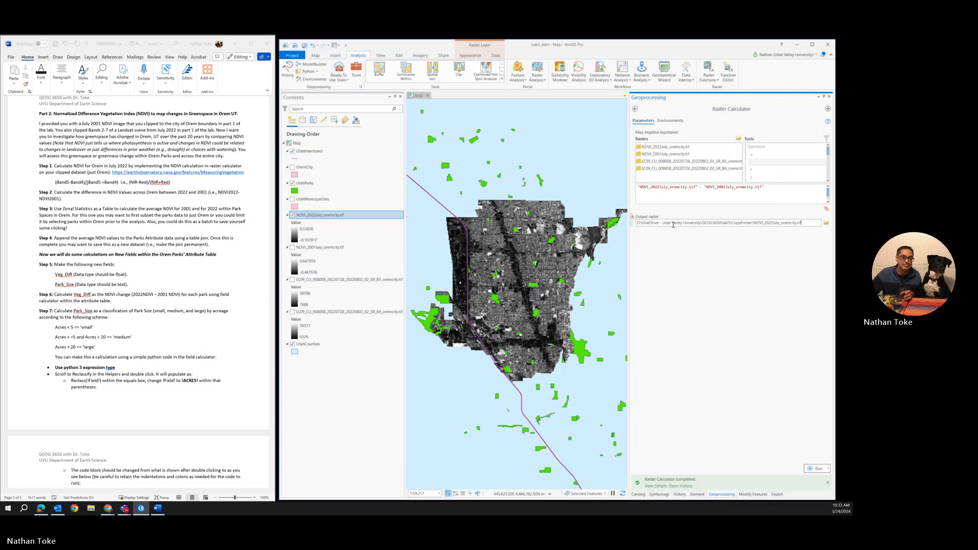
drag(755, 223, 765, 225)
click(765, 224)
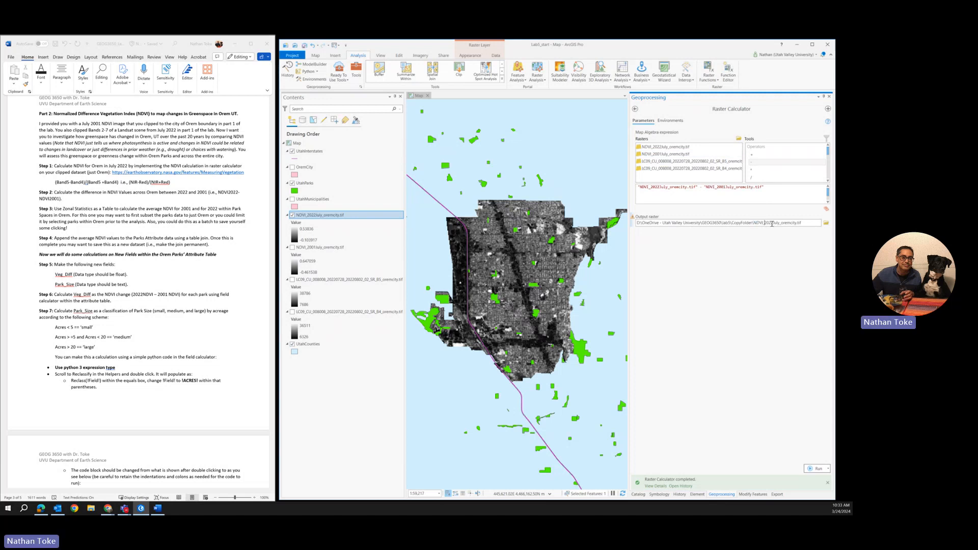
drag(754, 223, 797, 225)
text(Difference)
text(22)
text(e)
text(r)
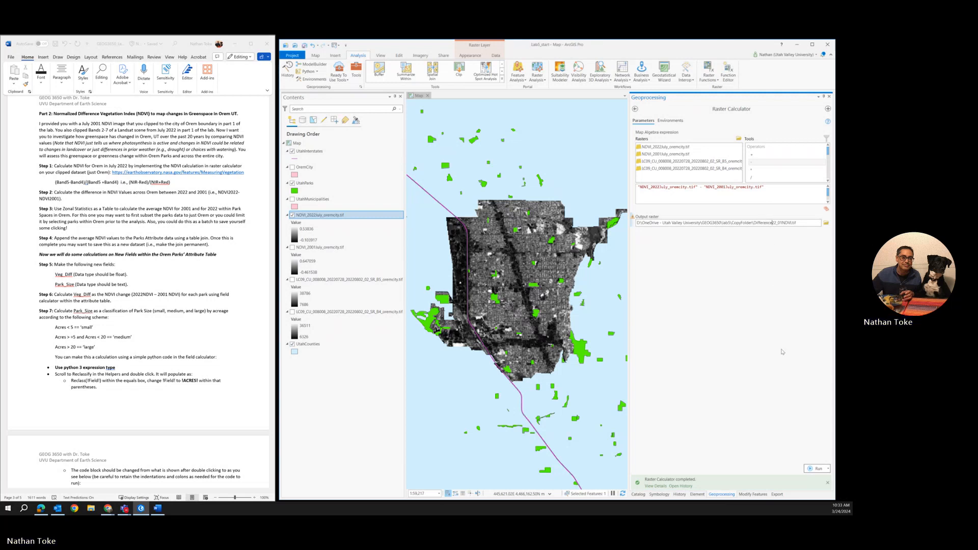
click(817, 469)
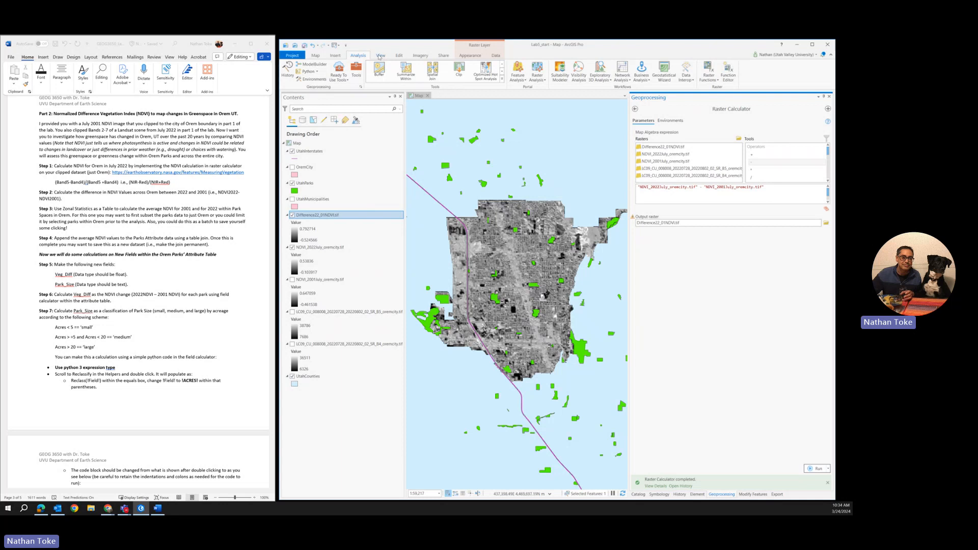
- Select by location the UtahParks features that are completely within OremCity
click(317, 56)
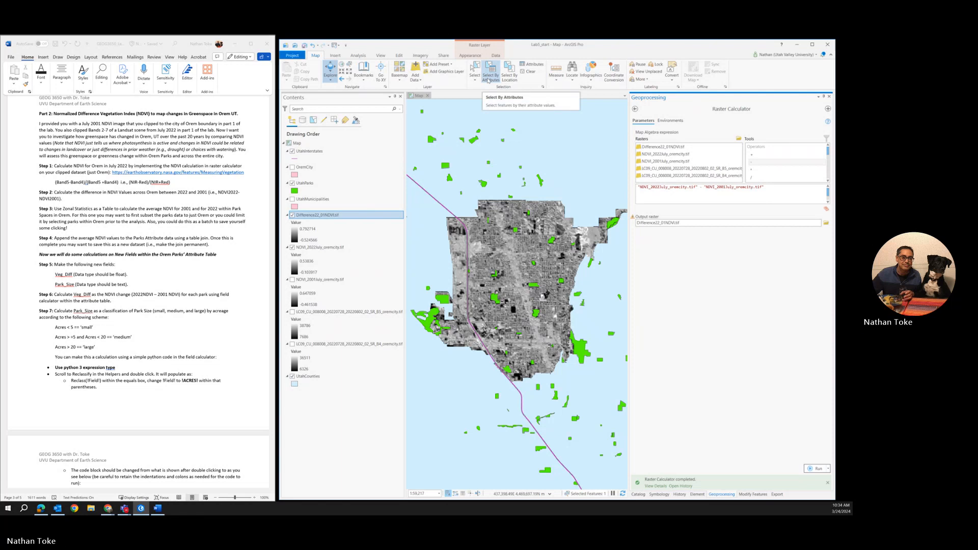
click(511, 78)
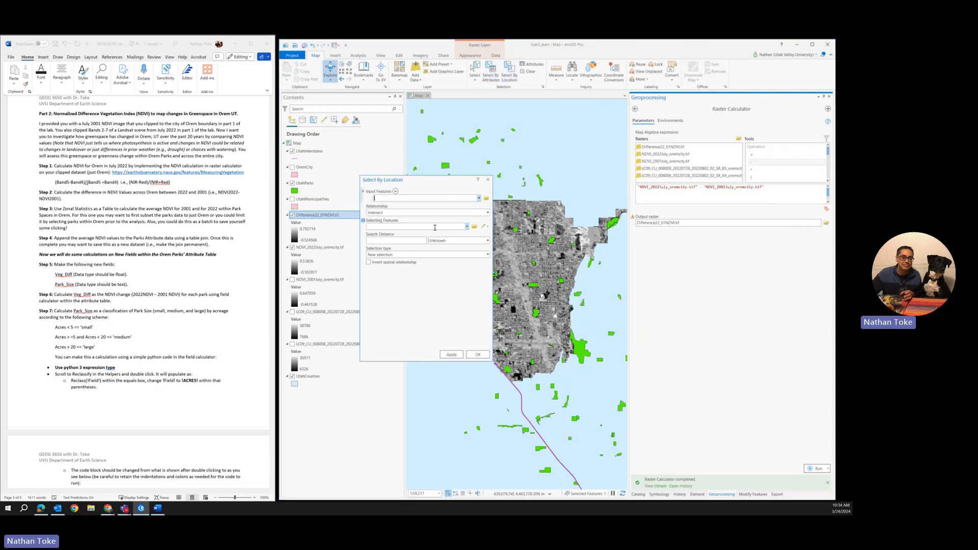
click(479, 198)
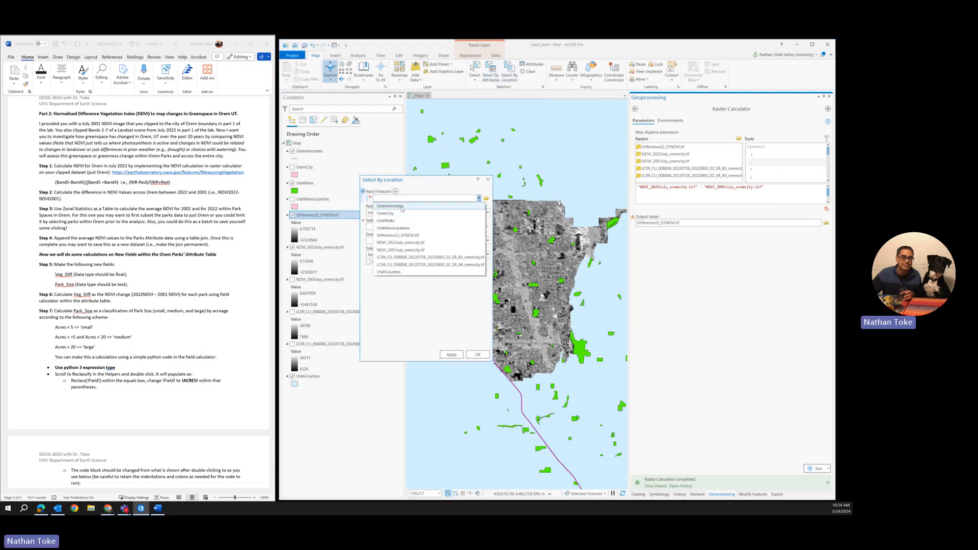
click(393, 222)
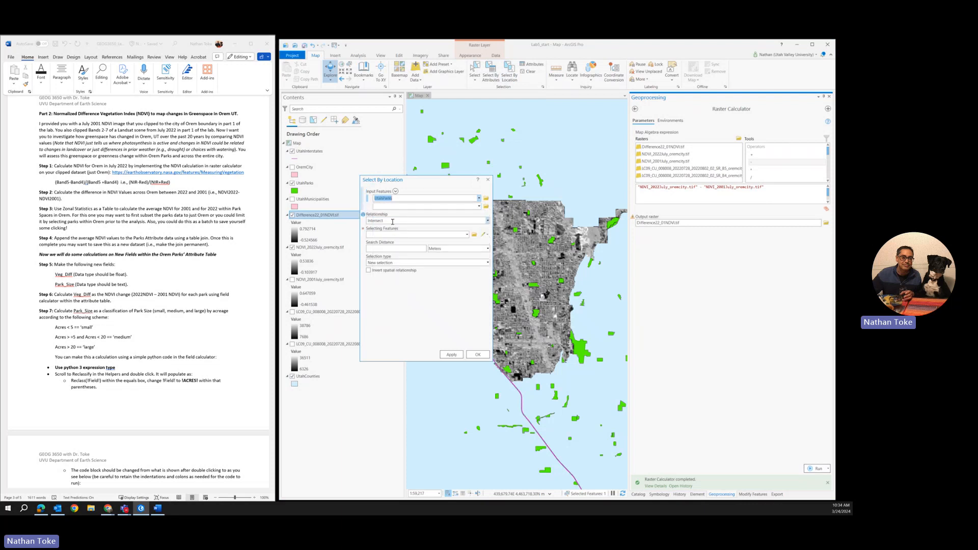
click(487, 220)
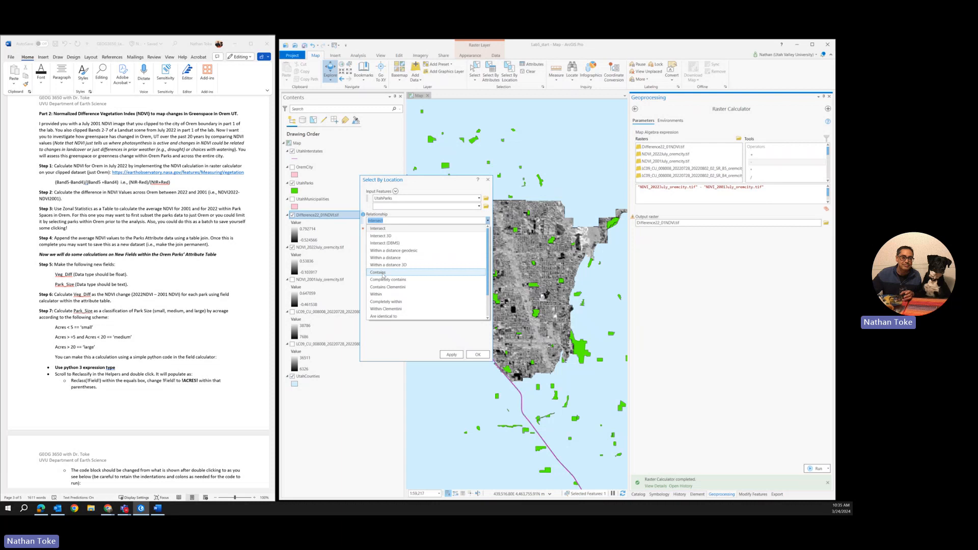
click(400, 301)
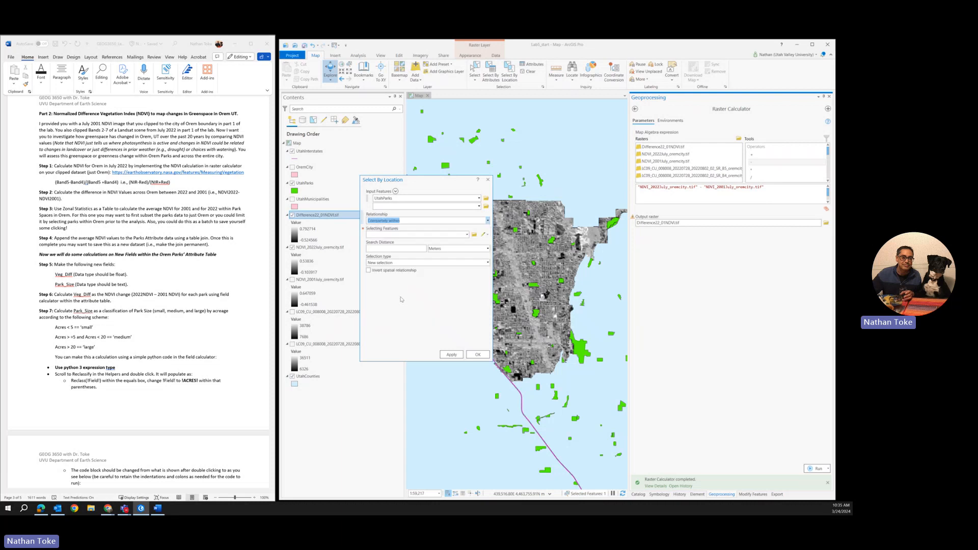
click(467, 234)
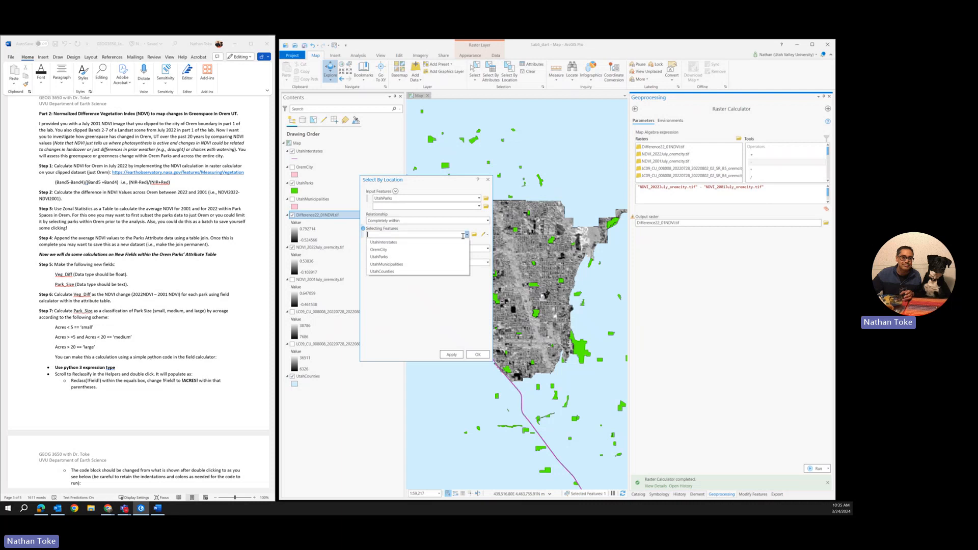
click(376, 255)
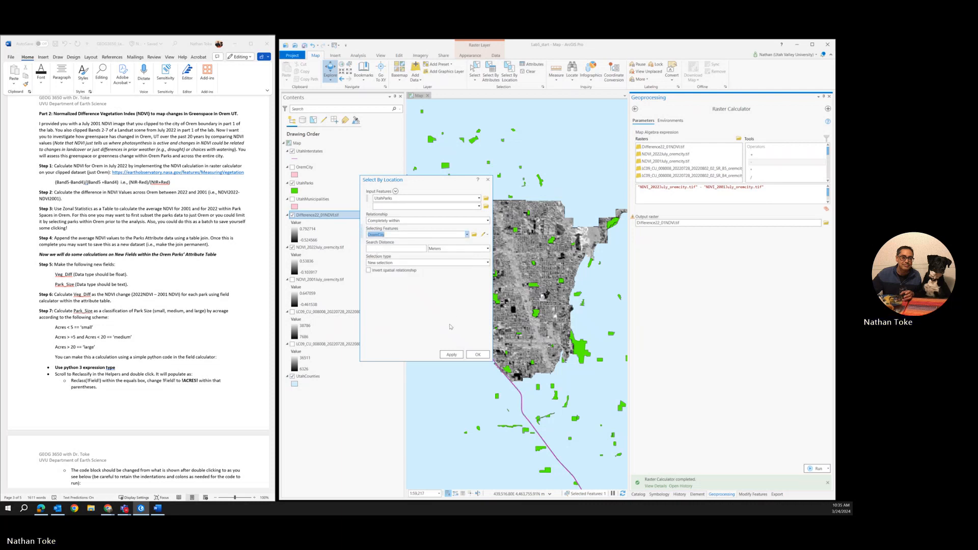
click(447, 355)
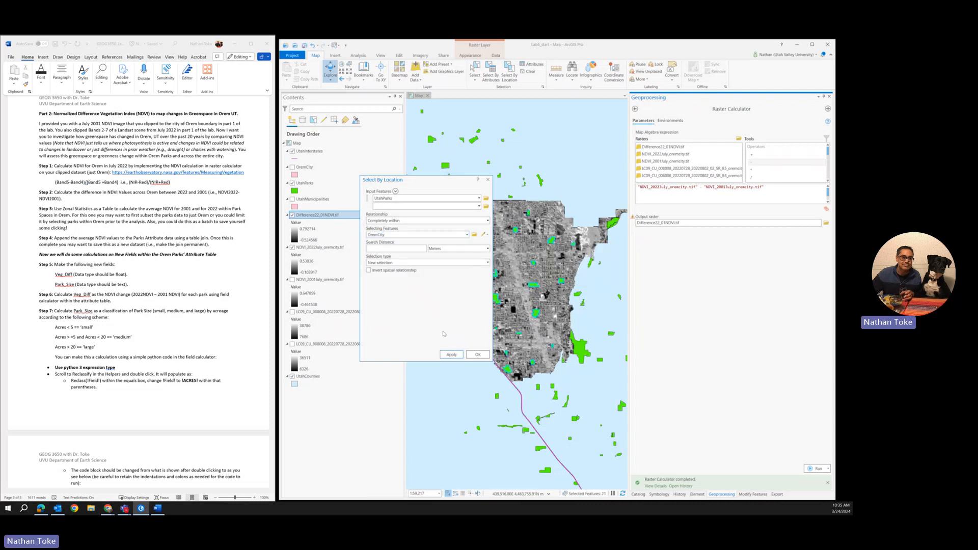
- Set the spatial relationship to Within and reapply the park selection against OremCity
mouse_move(459, 183)
mouse_down()
mouse_move(735, 377)
mouse_move(769, 320)
mouse_move(682, 262)
mouse_move(698, 248)
mouse_move(653, 218)
mouse_up()
click(668, 255)
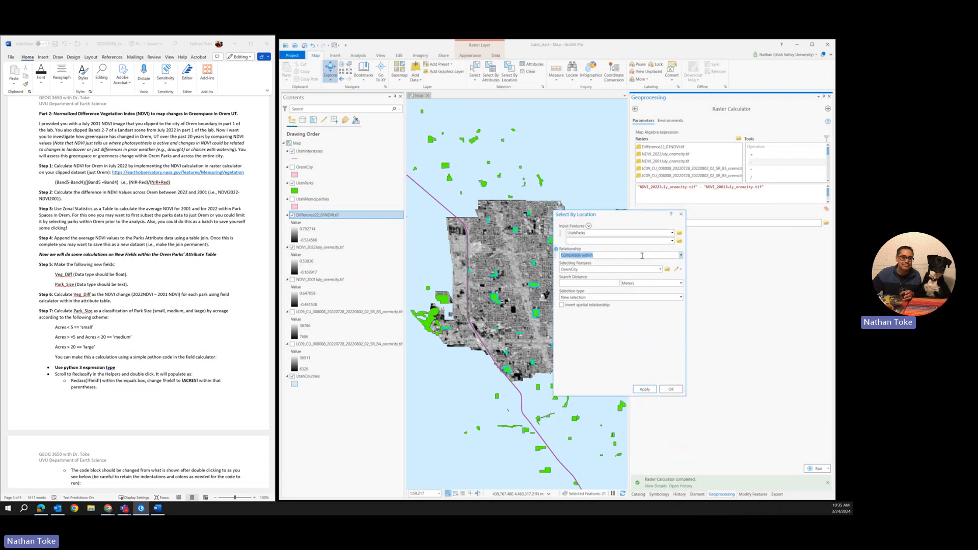
click(673, 254)
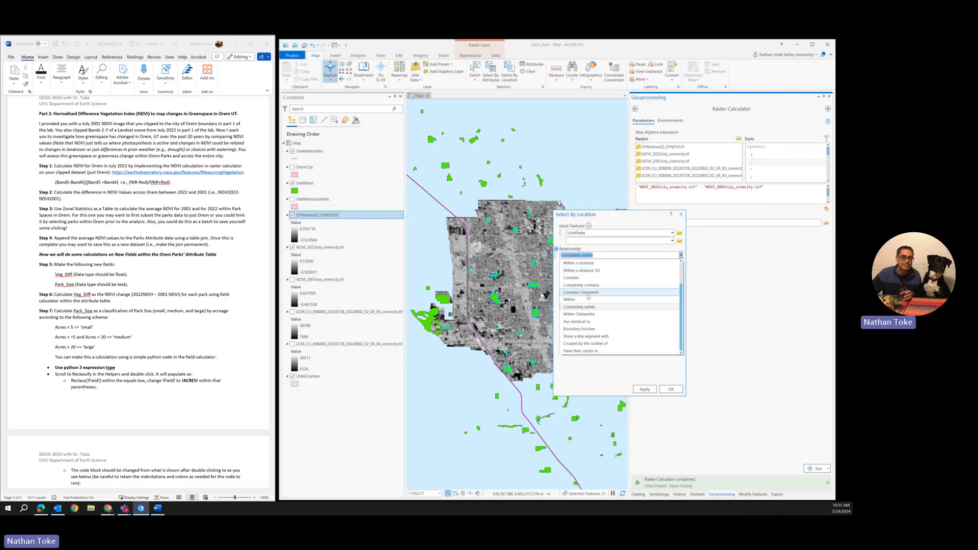
click(578, 300)
click(644, 389)
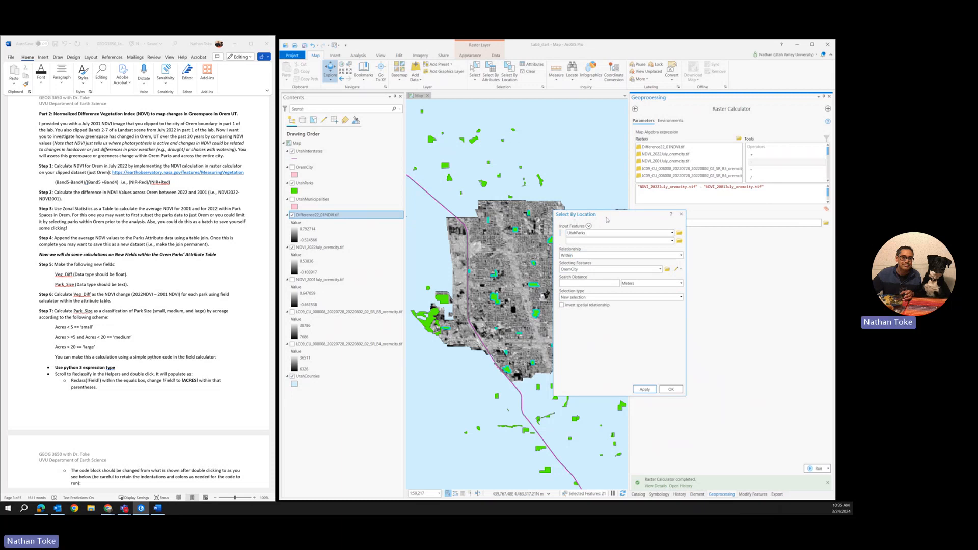
- Change the spatial relationship to Intersect and apply the selection of UtahParks features against OremCity
click(681, 256)
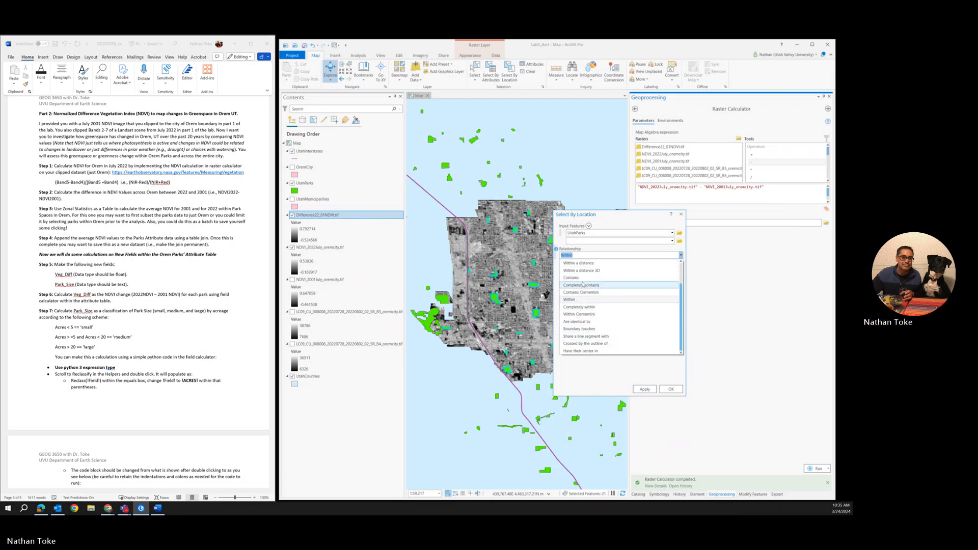
scroll(582, 285, up, 1)
click(573, 263)
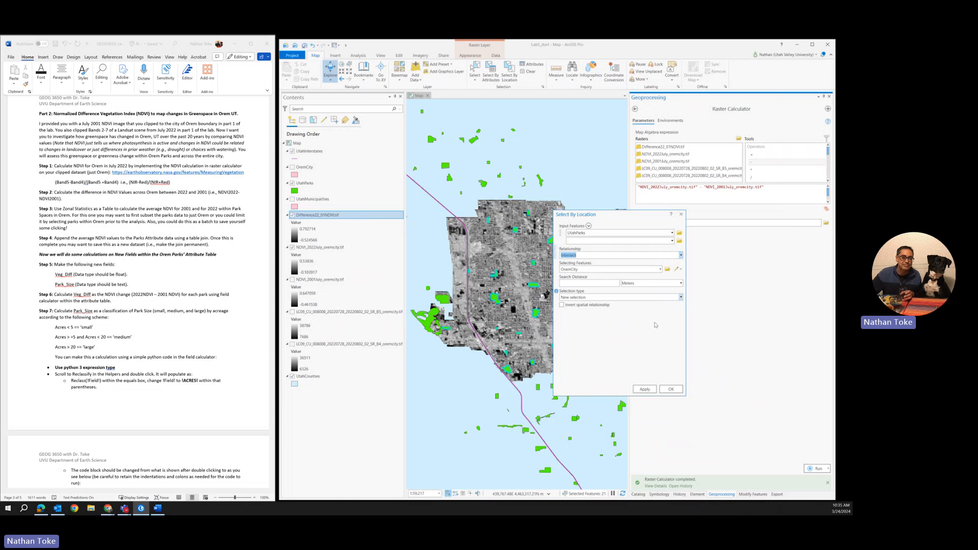
click(644, 389)
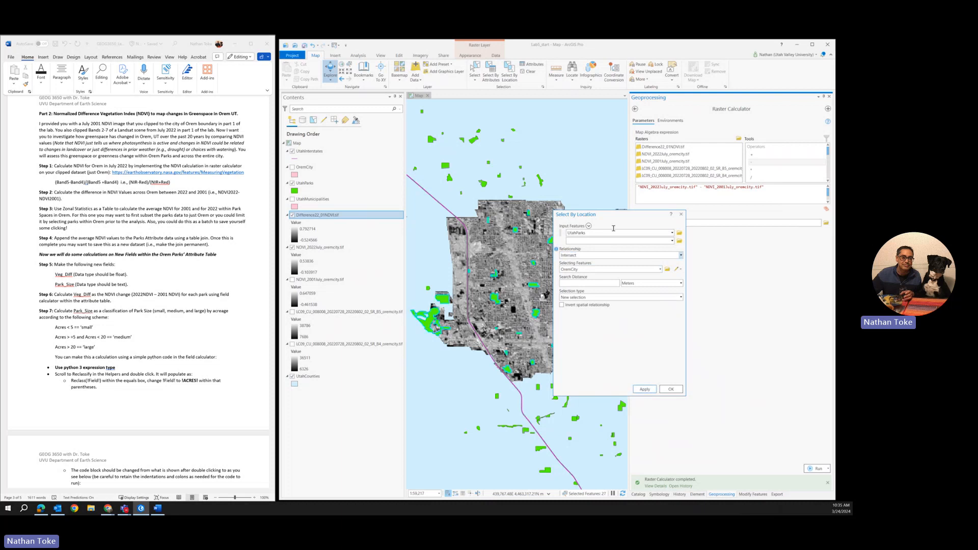
drag(620, 215, 757, 268)
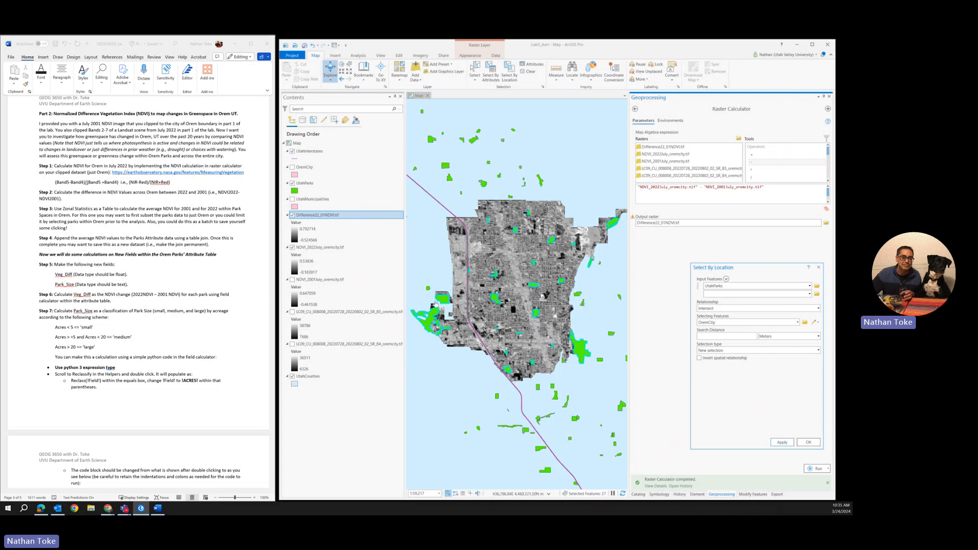
drag(753, 271, 735, 142)
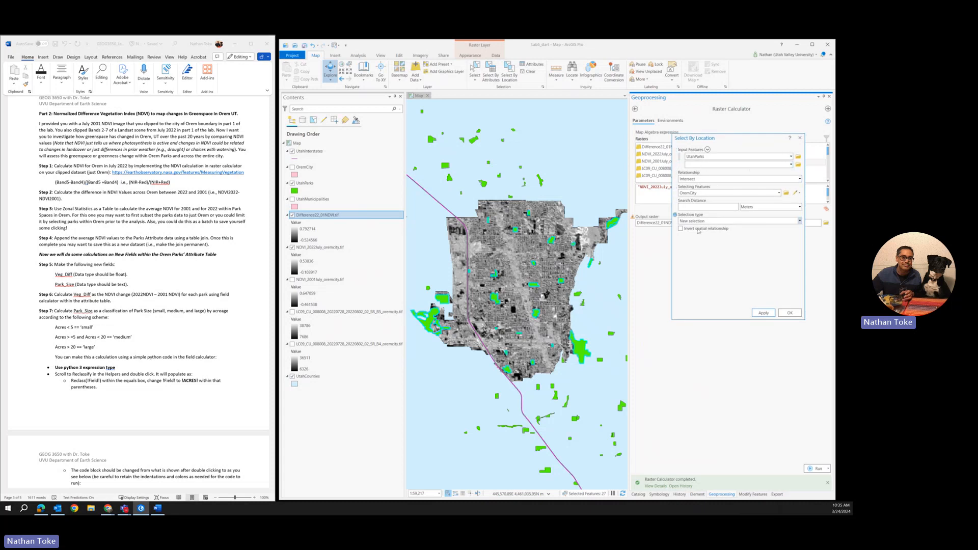
click(764, 314)
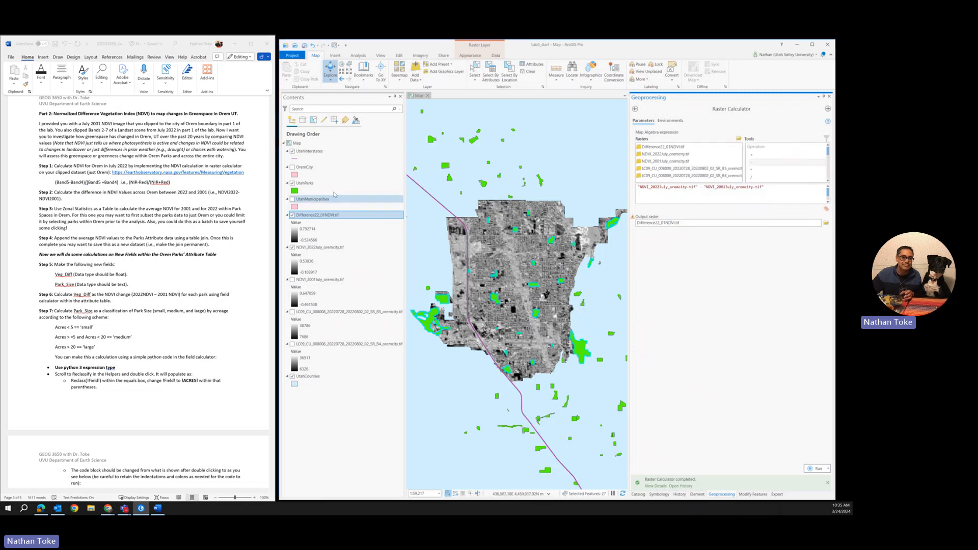
- Export the selected UtahParks features to a new feature class named OremParks
right_click(296, 183)
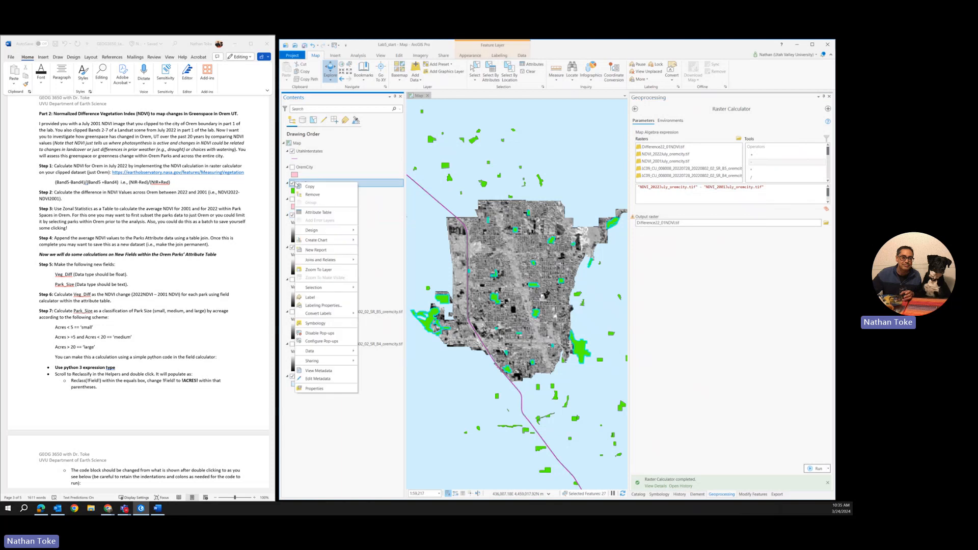
mouse_move(328, 351)
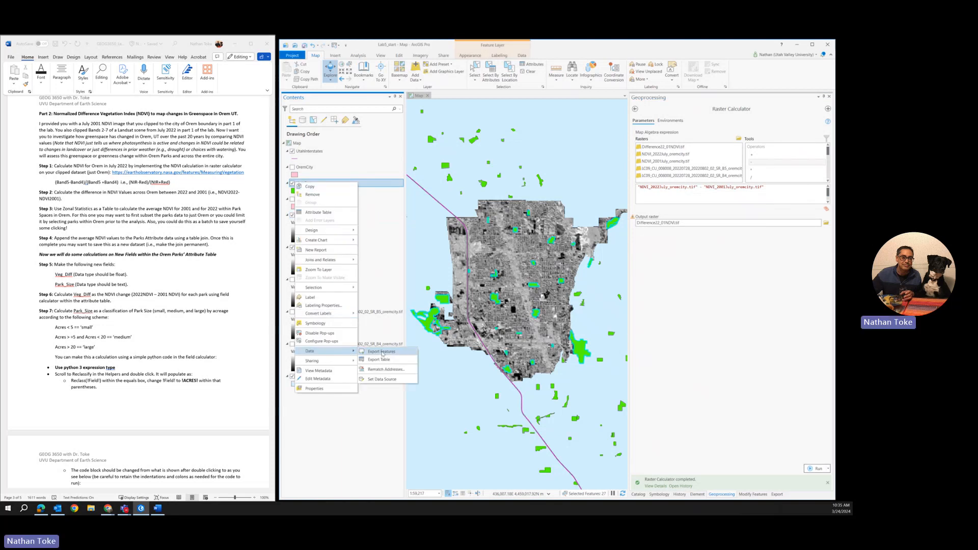
click(382, 351)
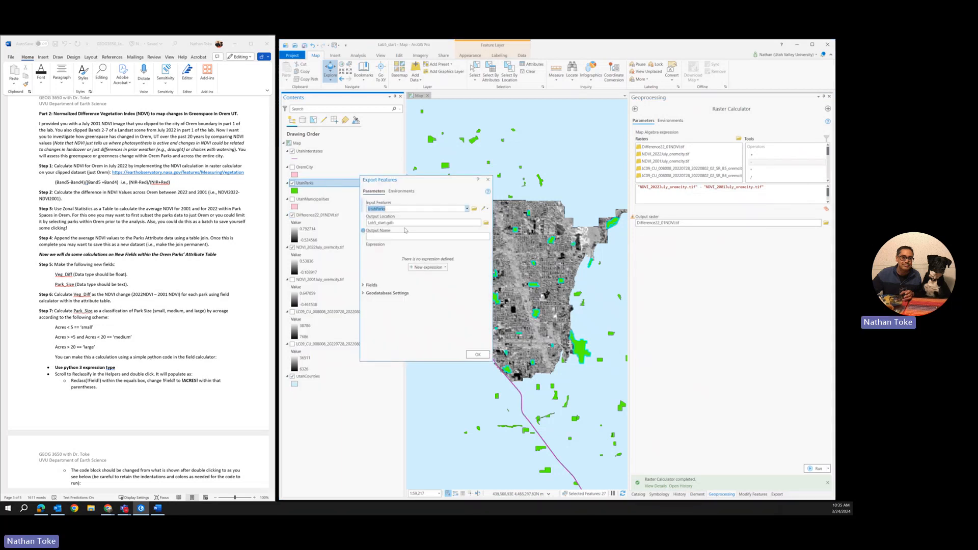
click(393, 236)
text(OremParks)
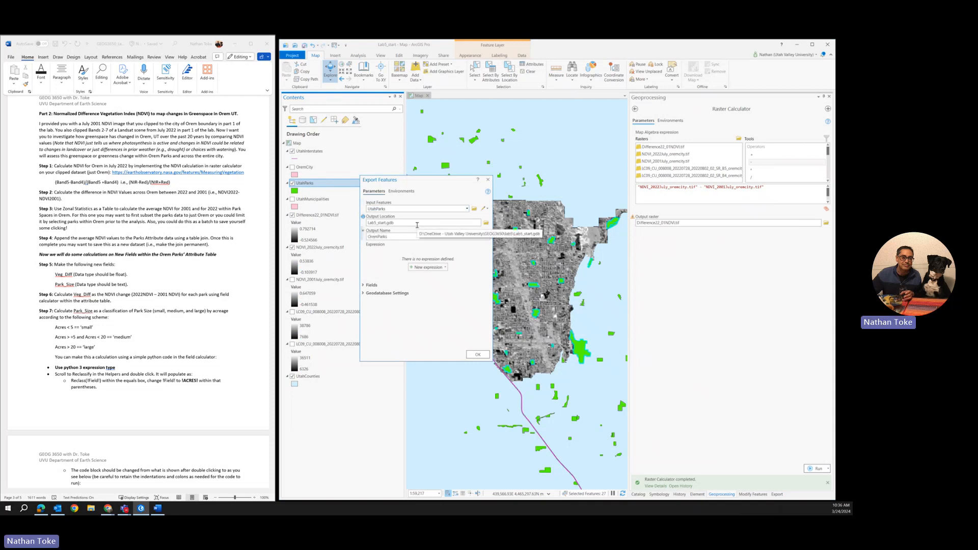
click(477, 354)
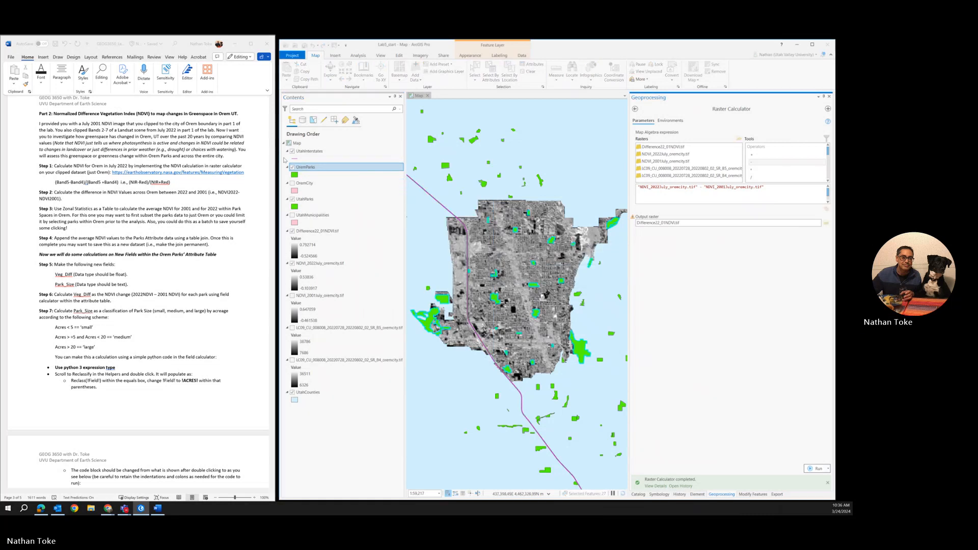
- Open the OremParks attribute table and turn off the UtahParks layer
click(307, 168)
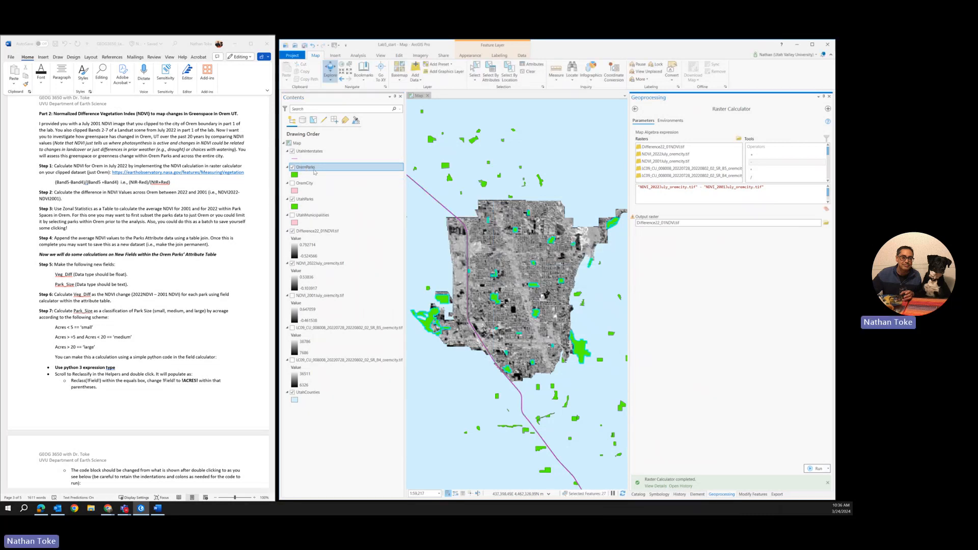
right_click(314, 172)
click(337, 199)
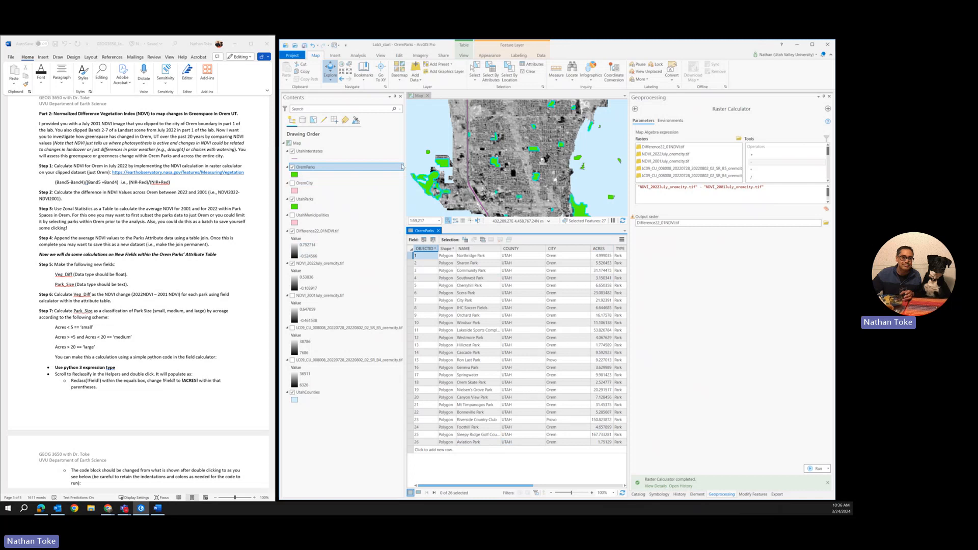
click(292, 199)
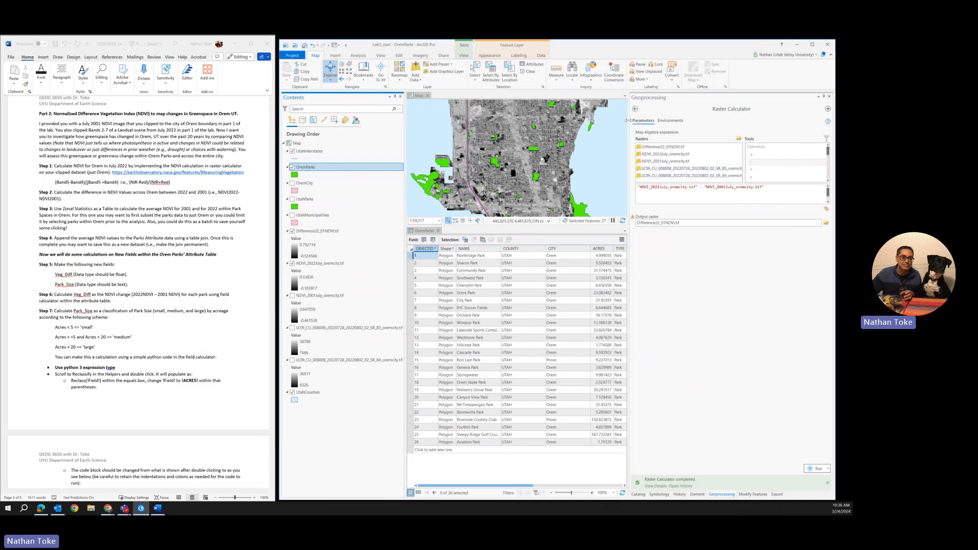
- Close the OremParks attribute table and open the Zonal Statistics as Table tool from the Spatial Analyst zonal tools
drag(627, 124, 695, 124)
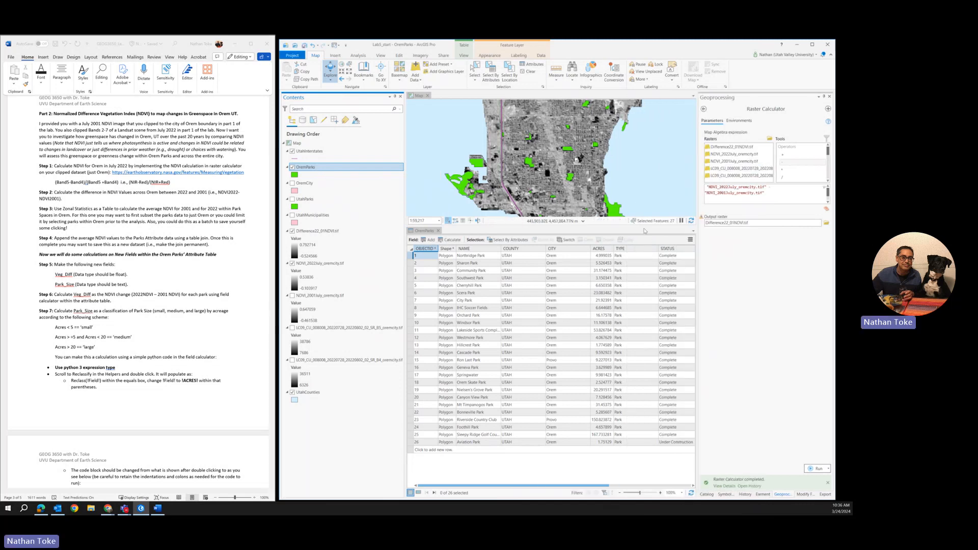
click(438, 231)
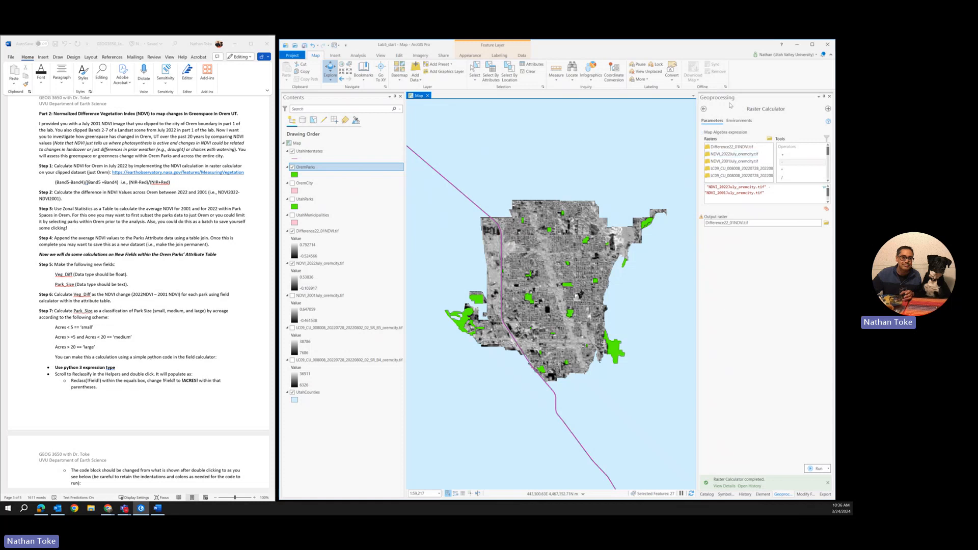
click(702, 109)
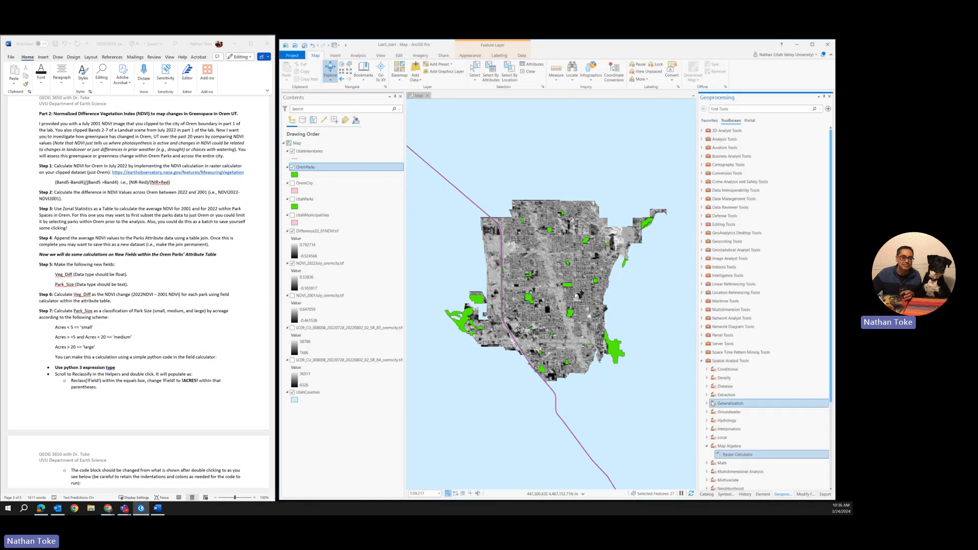
scroll(712, 403, down, 2)
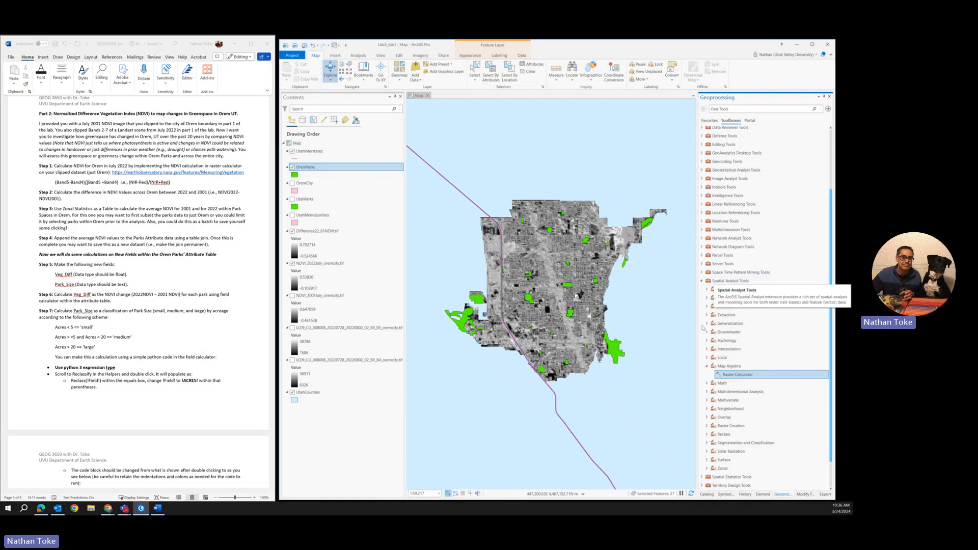
click(707, 468)
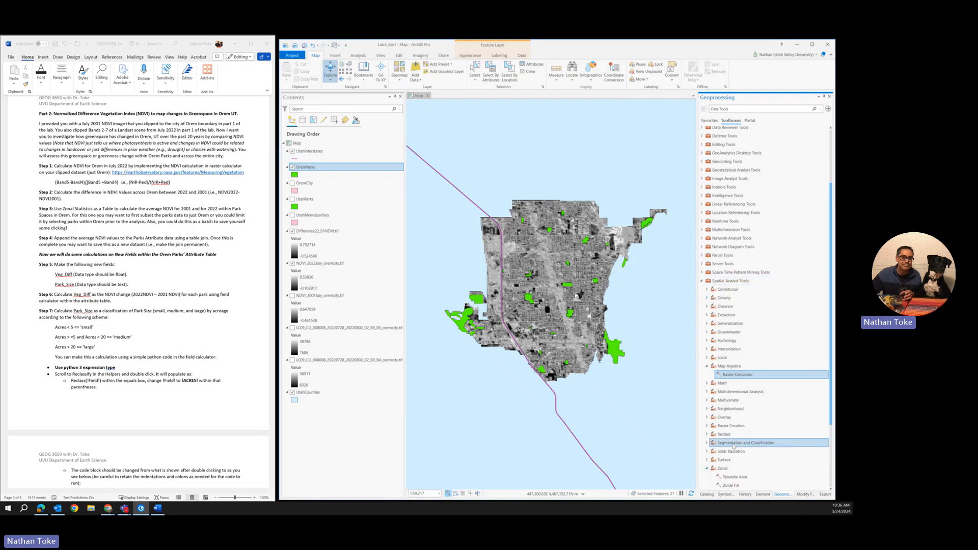
scroll(767, 443, down, 3)
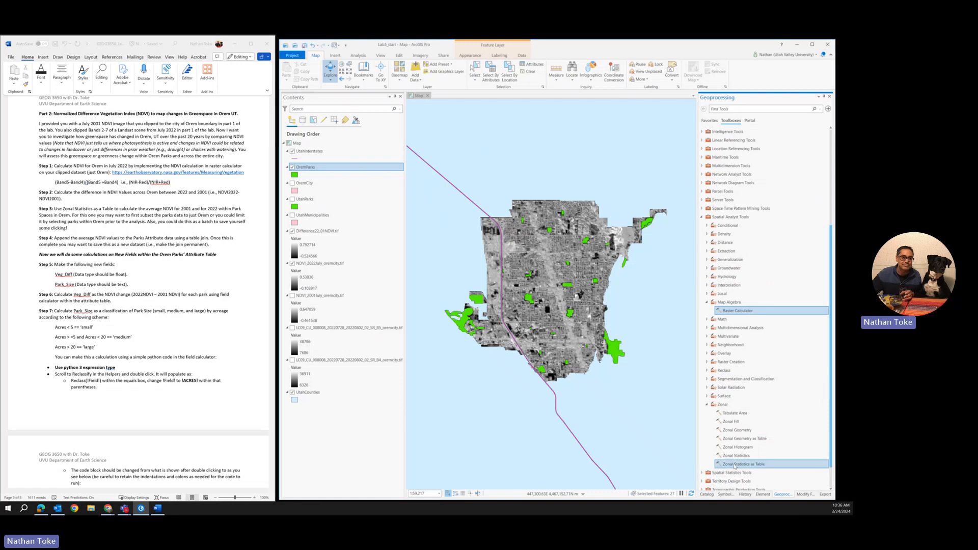
click(735, 465)
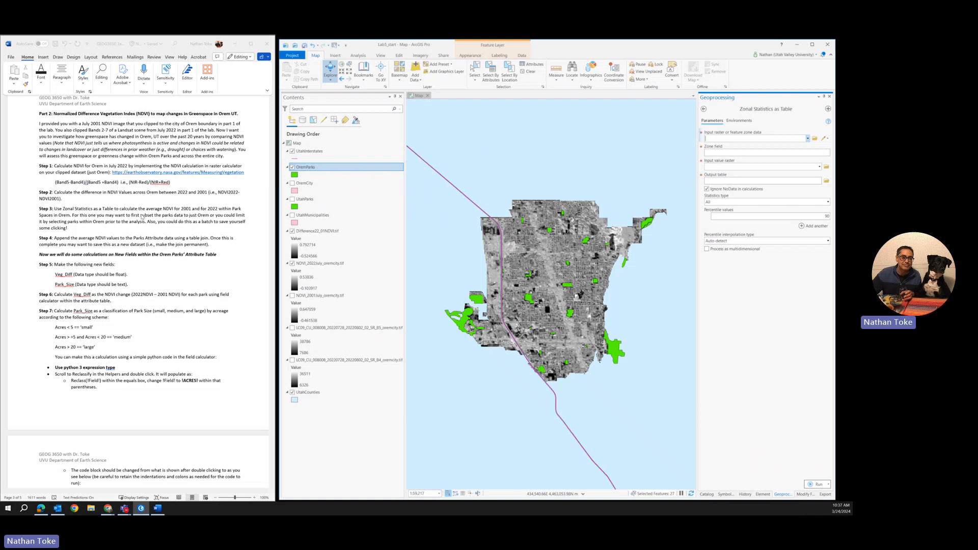
click(807, 139)
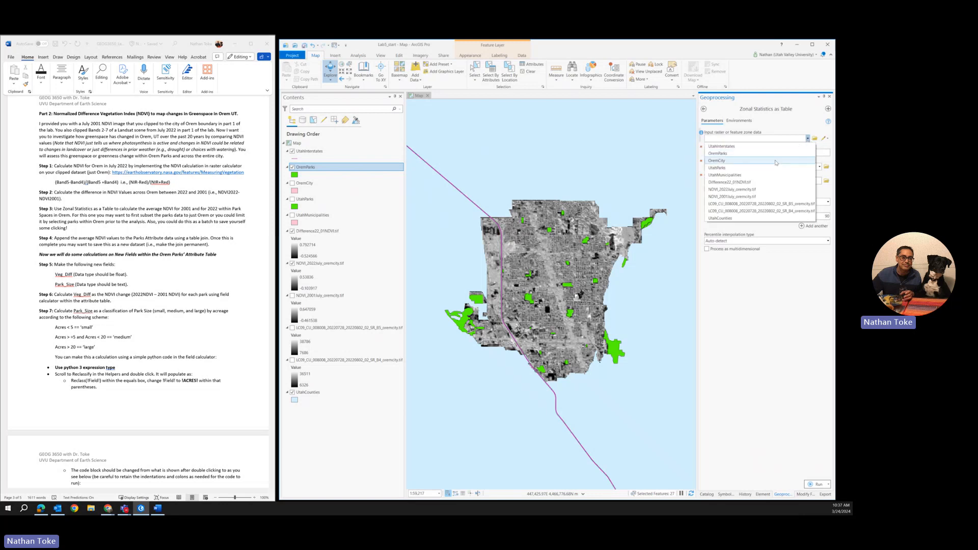
click(755, 198)
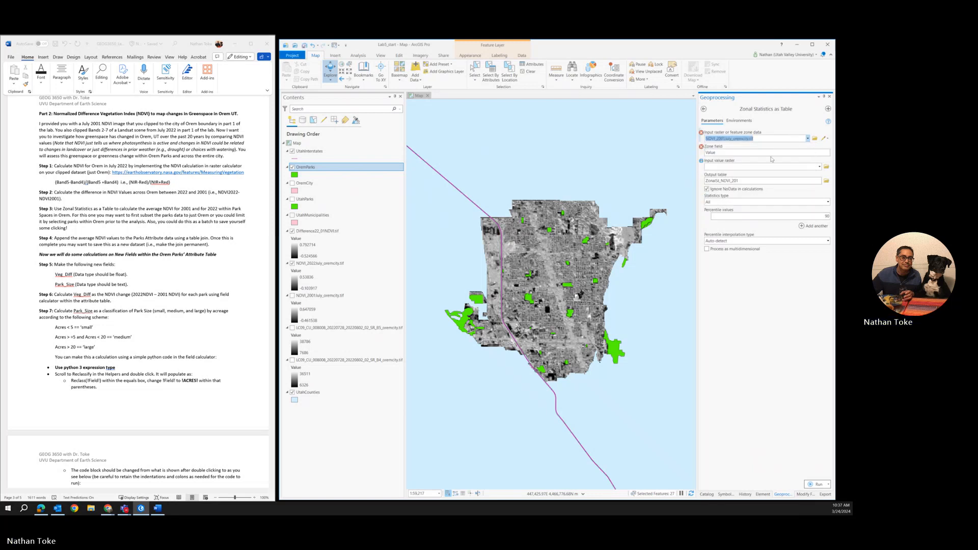
mouse_move(702, 133)
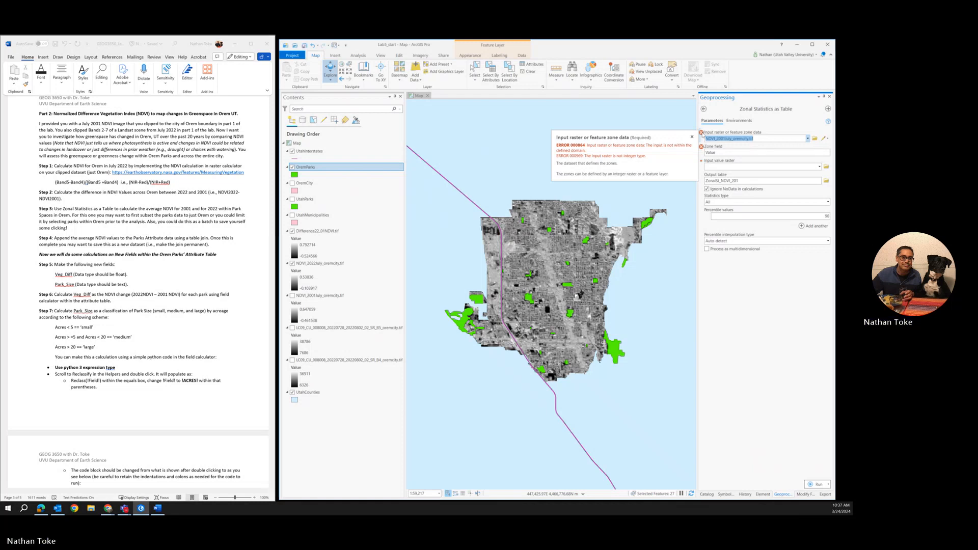
- Set OremParks as the zone data with NAME as the zone field and NDVI_2001July_oremcity.tif as the value raster
click(807, 139)
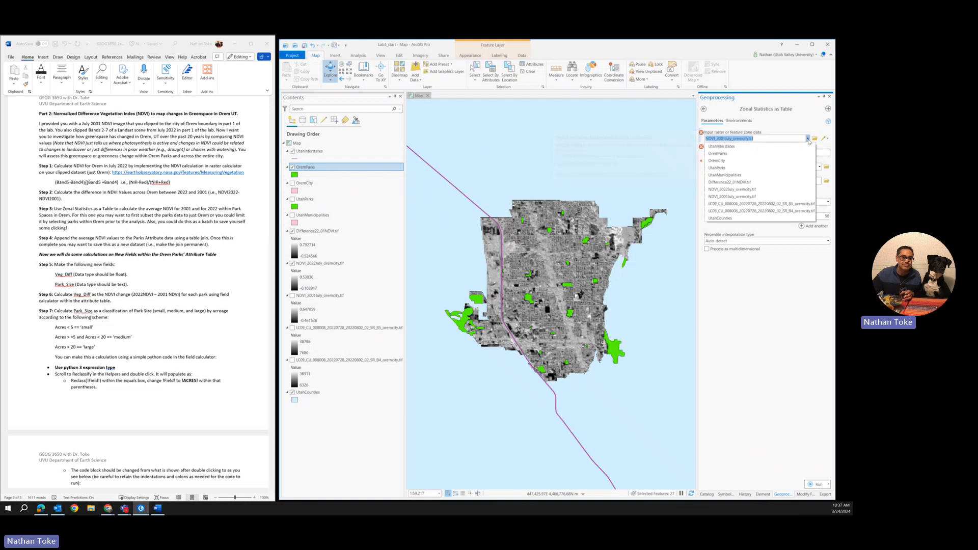
click(779, 152)
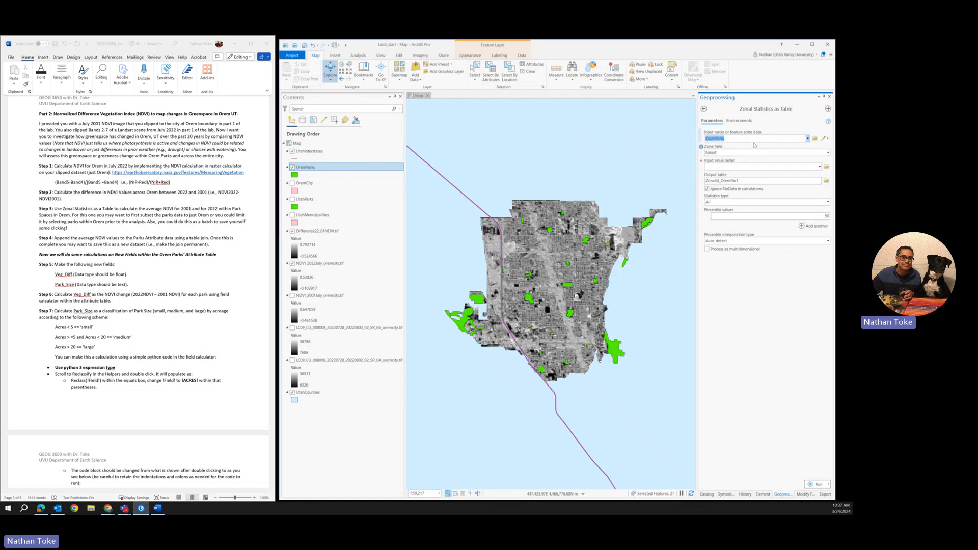
click(827, 153)
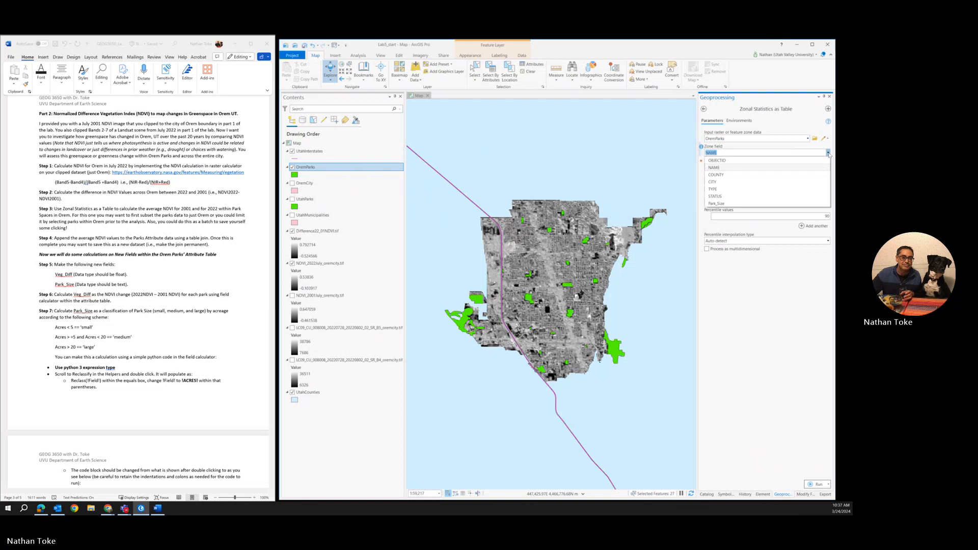
click(788, 167)
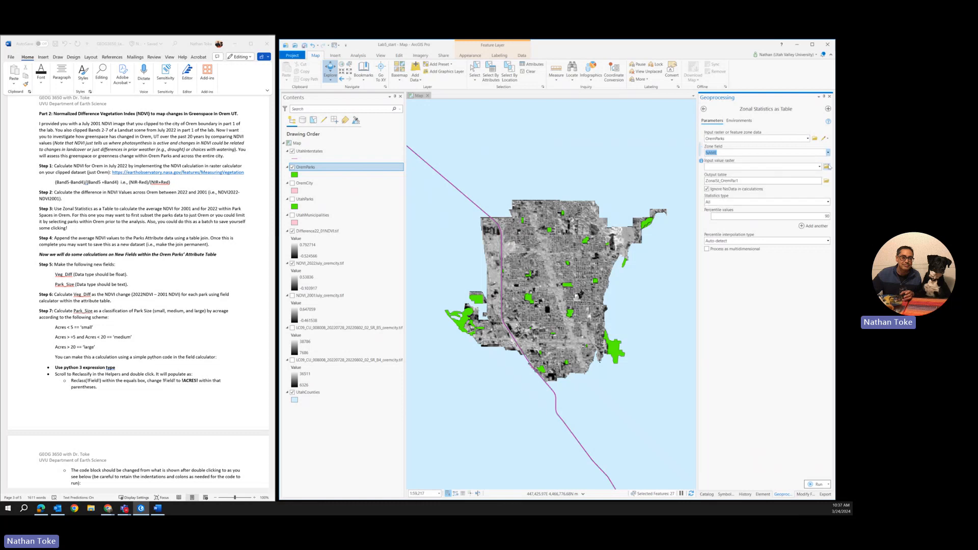
click(819, 167)
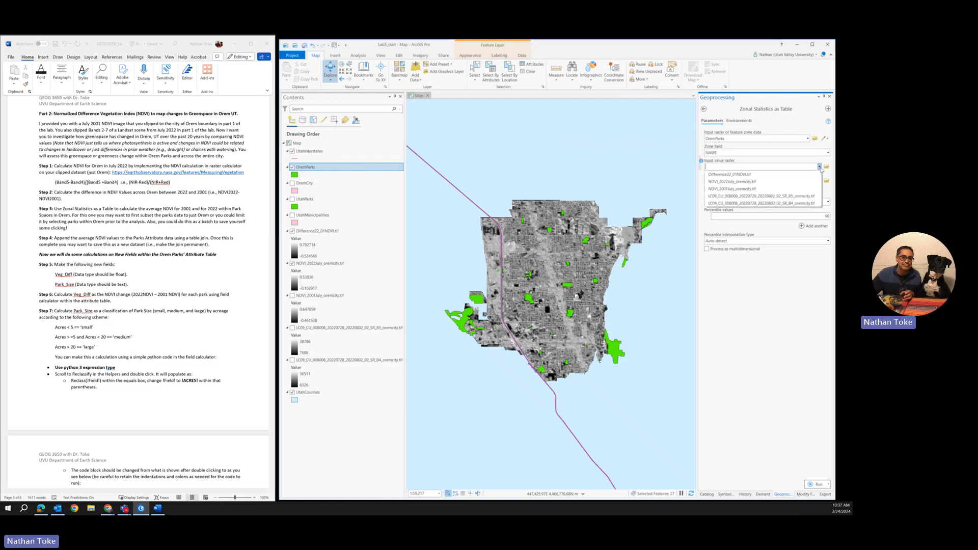
click(733, 189)
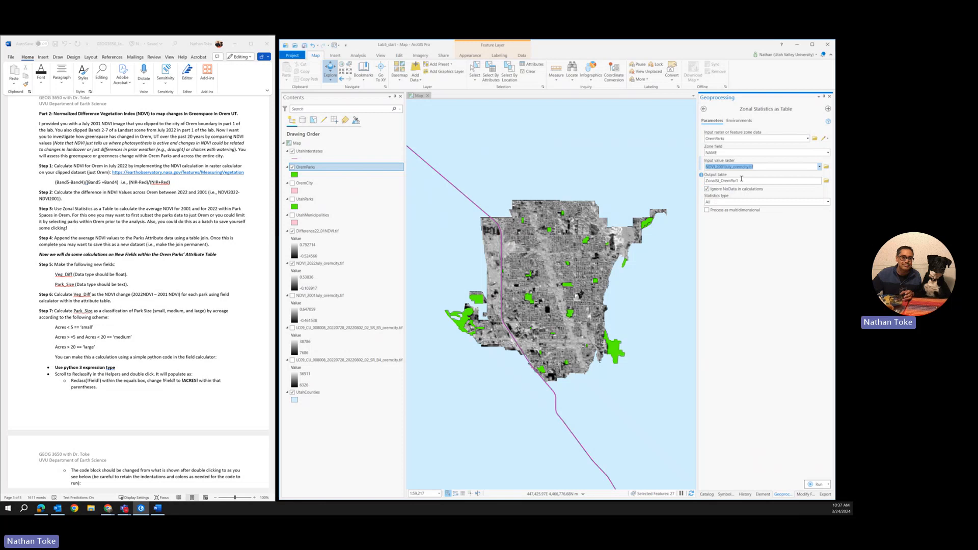
- Name the output table Orem2001NDVIparks, set the statistics type to Mean, and run the zonal statistics
click(741, 179)
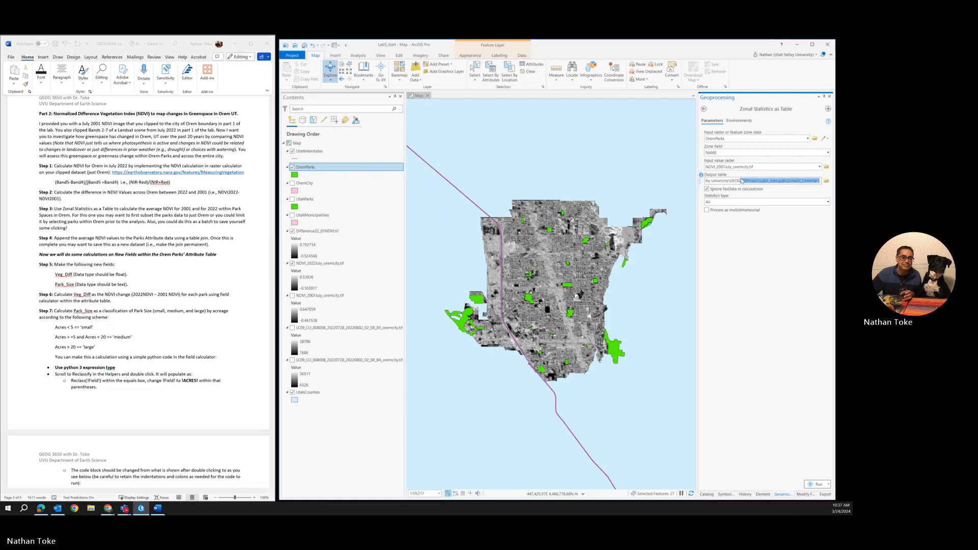
drag(788, 181, 847, 186)
text(N)
key(BackSpace)
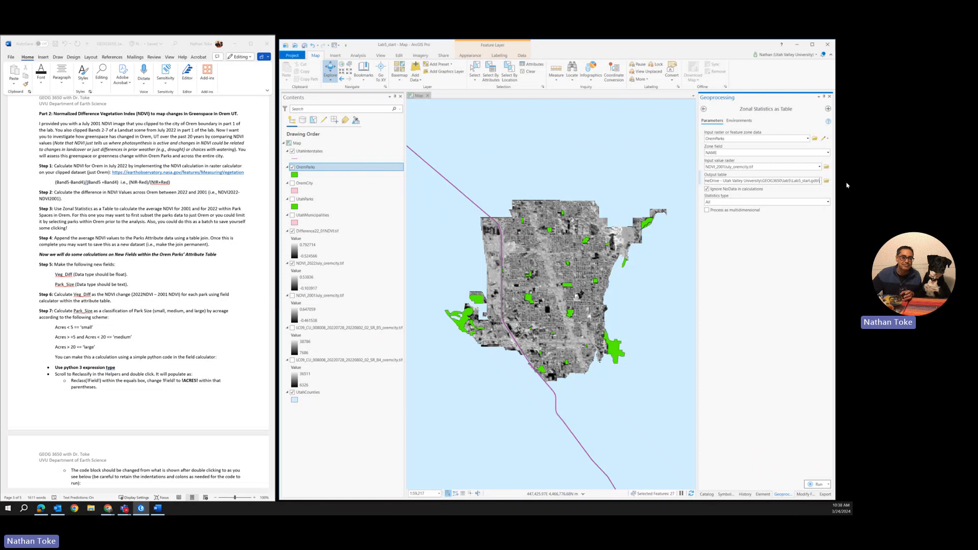
text(Orem2001NDVIparks)
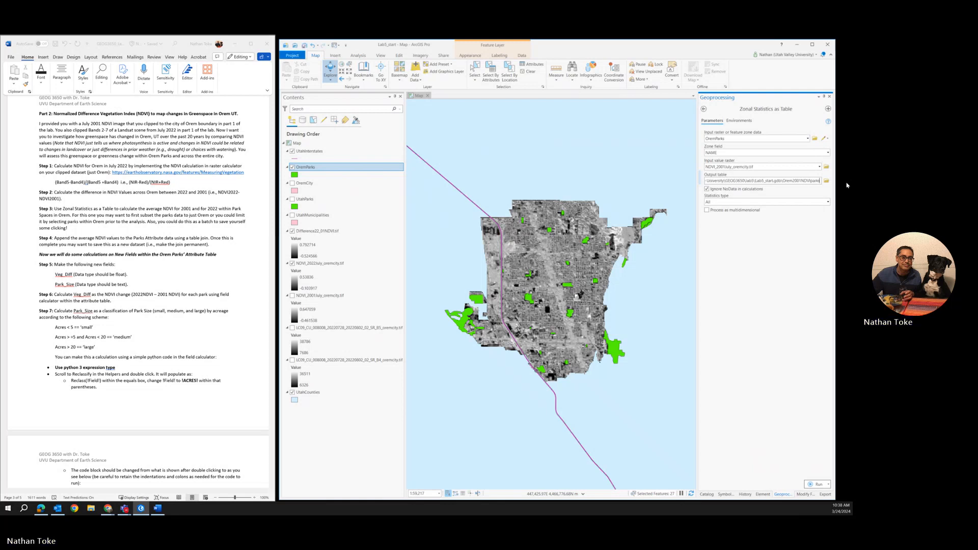
click(827, 202)
click(739, 217)
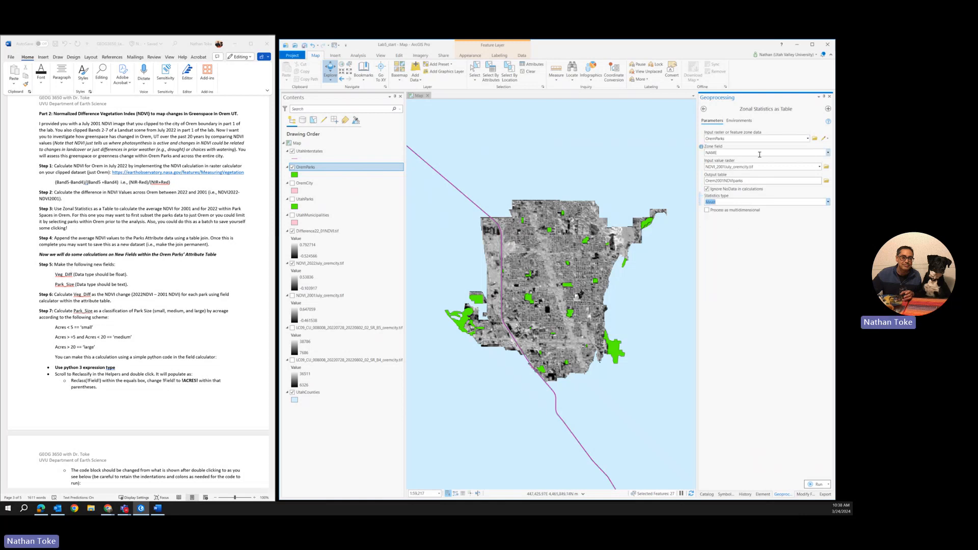
click(817, 484)
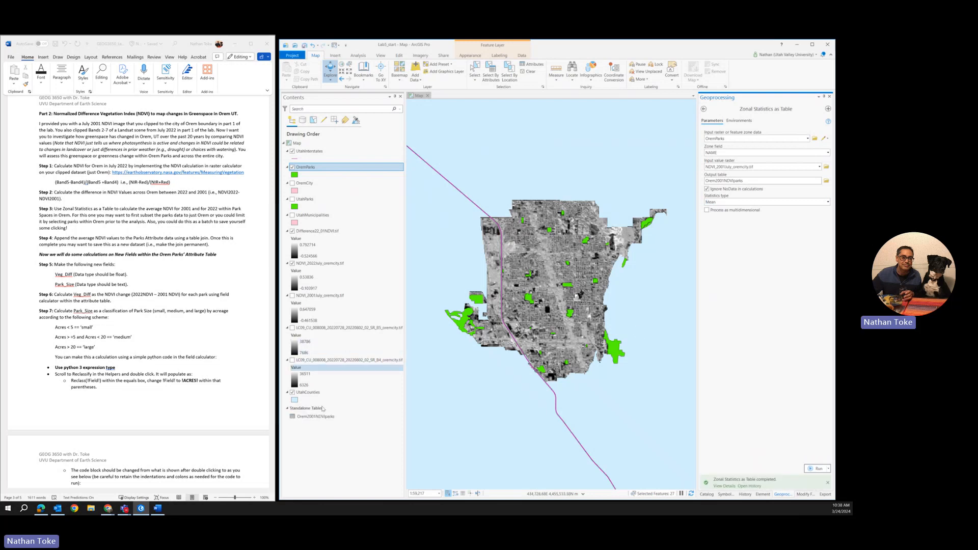
- Open the Orem2001NDVIparks table to check the mean 2001 NDVI of each park
right_click(312, 416)
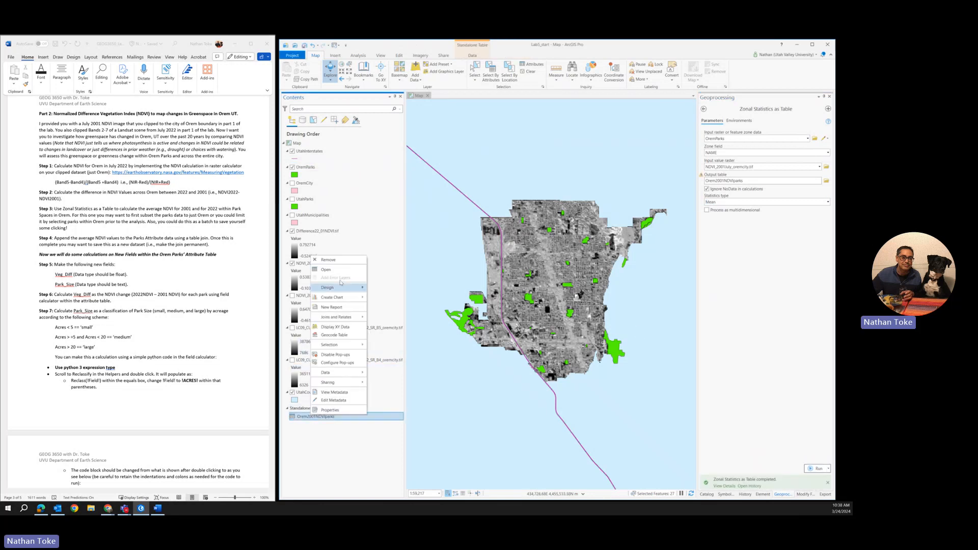
click(329, 269)
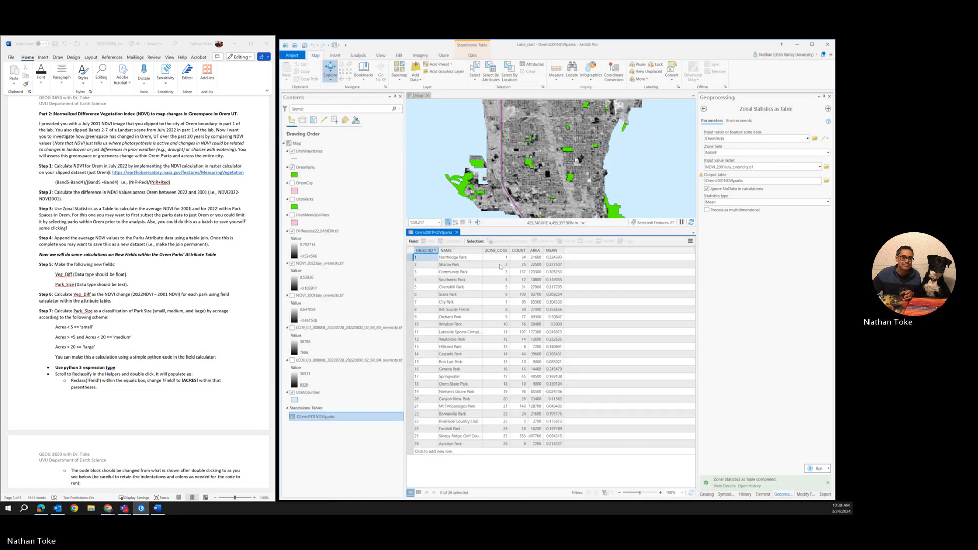
click(553, 257)
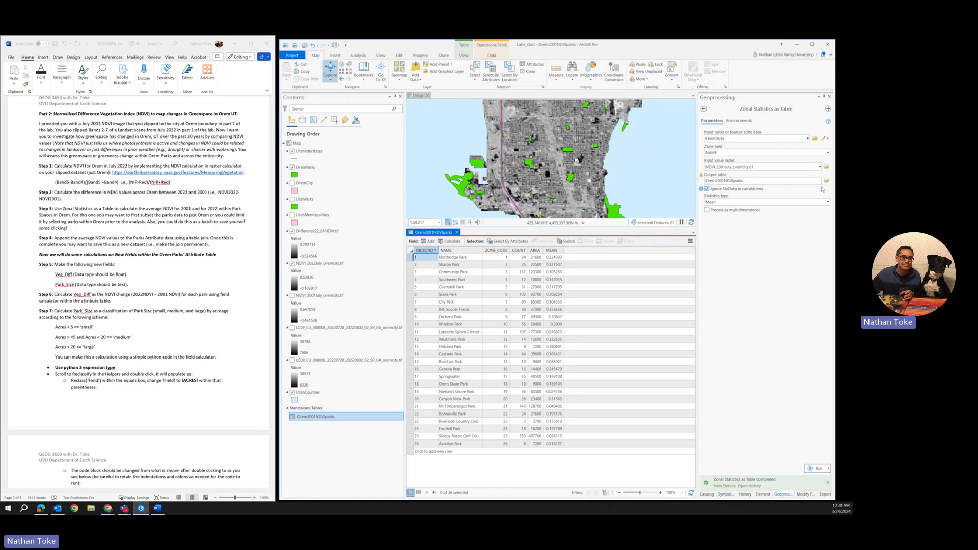
- Run the zonal statistics again with NDVI_2022July_oremcity.tif as the value raster and Orem2022NDVIparks as the output table
click(819, 167)
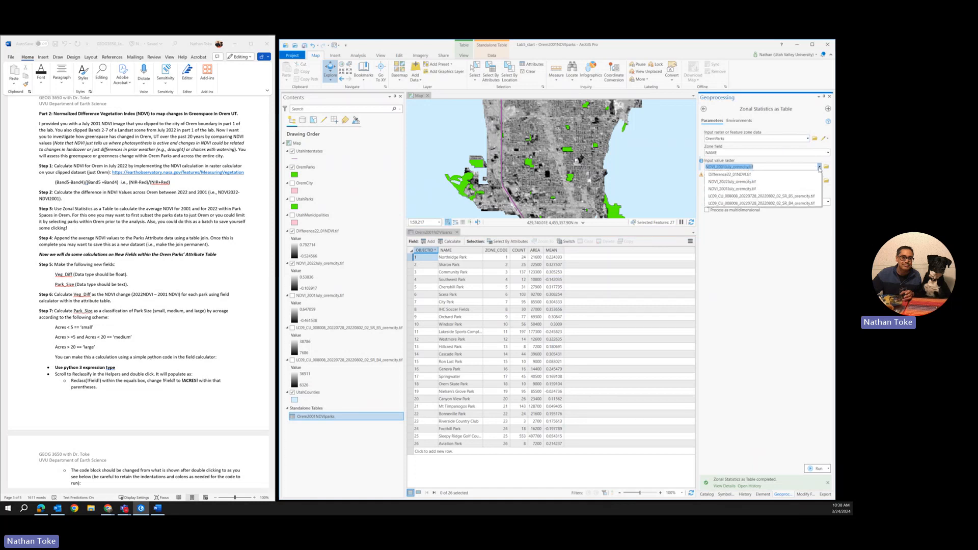
click(732, 182)
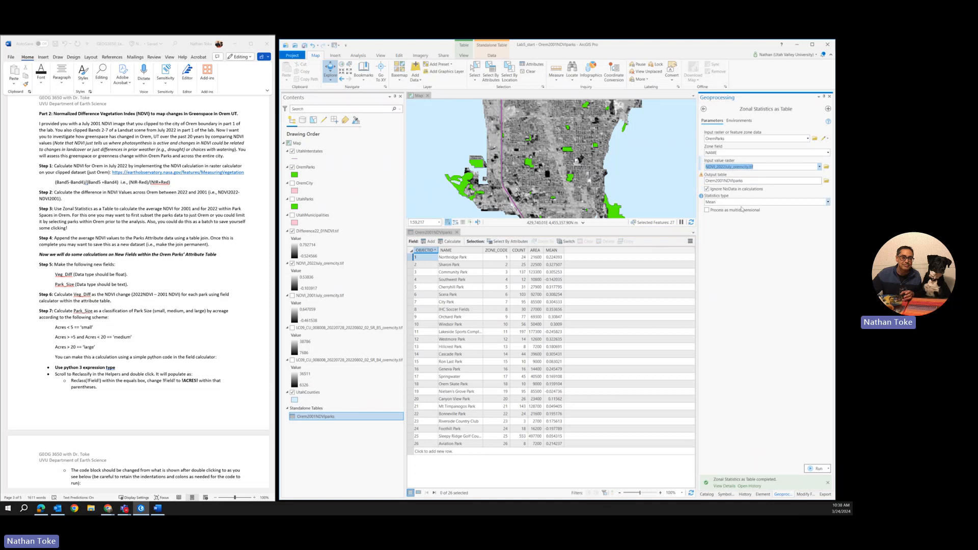
click(721, 181)
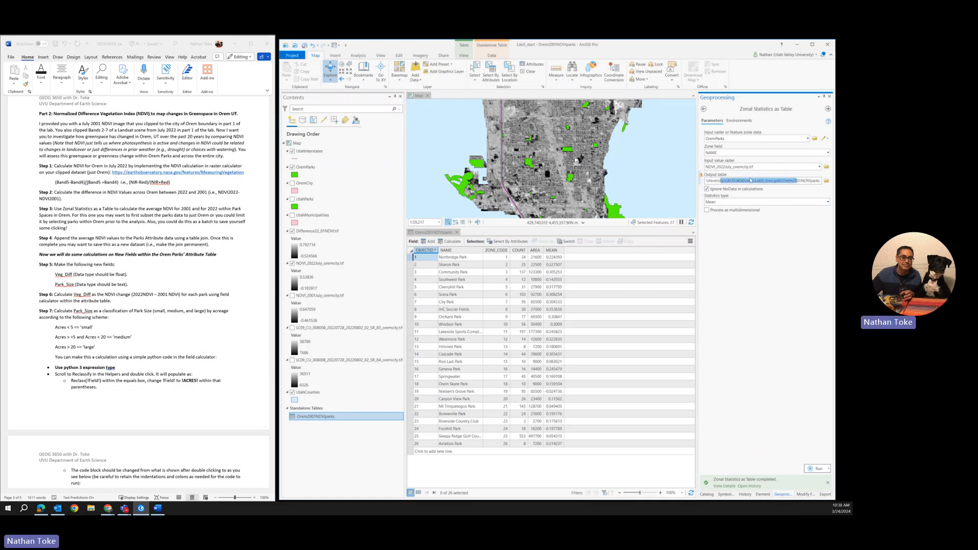
drag(796, 181, 803, 180)
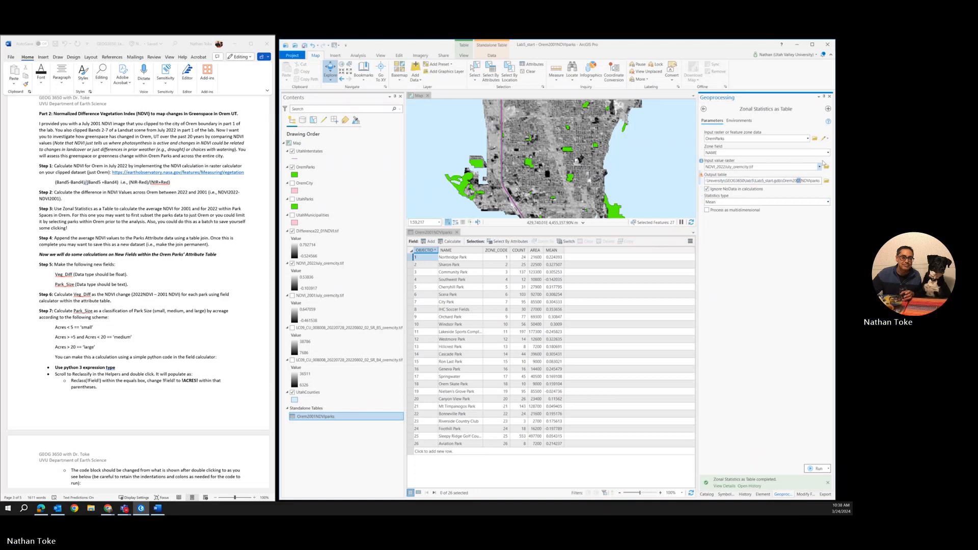
text(22)
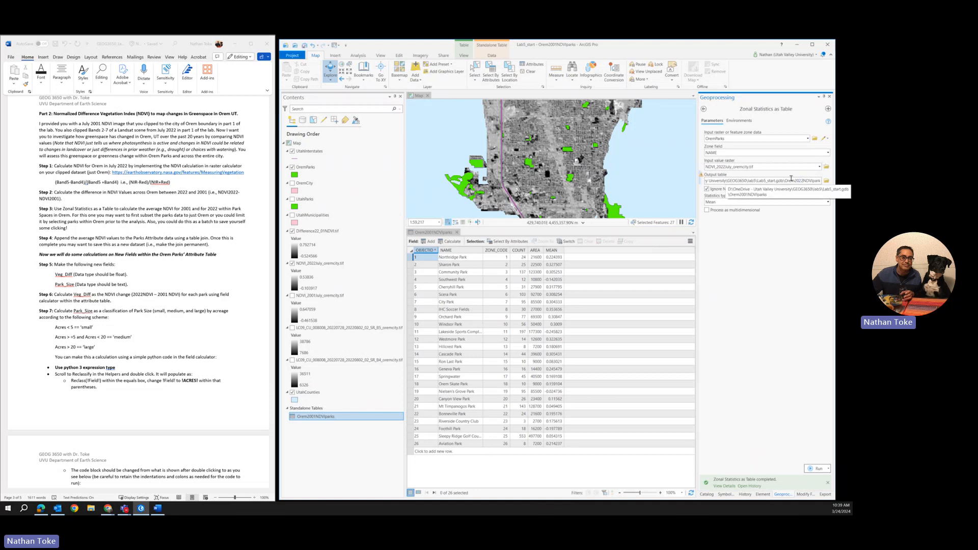
click(794, 279)
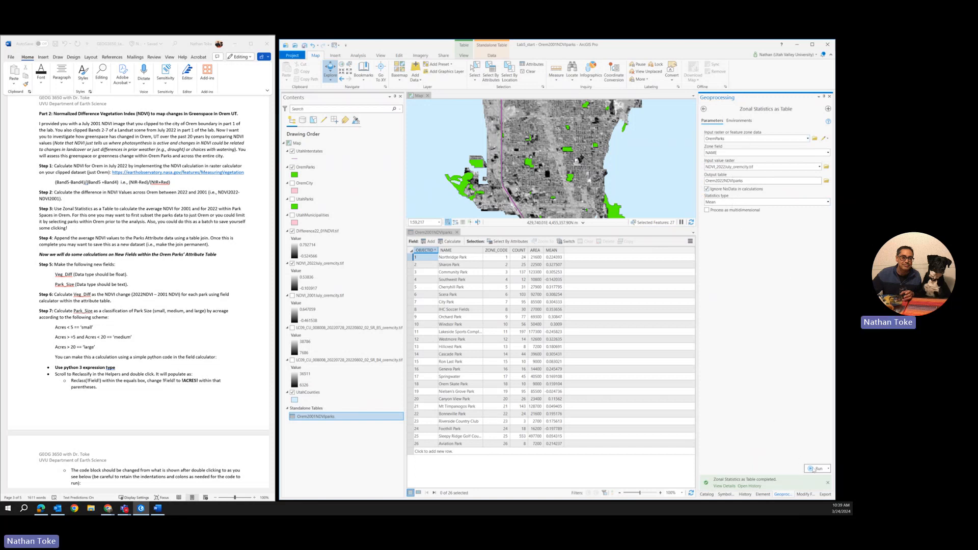
click(813, 469)
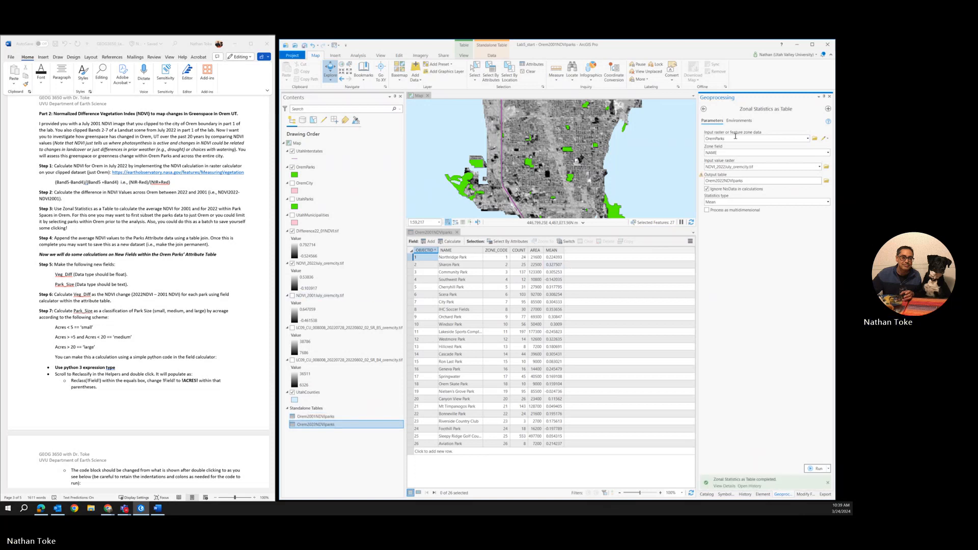
- Open the Orem2022NDVIparks table and compare its mean NDVI values with those in Orem2001NDVIparks
right_click(319, 426)
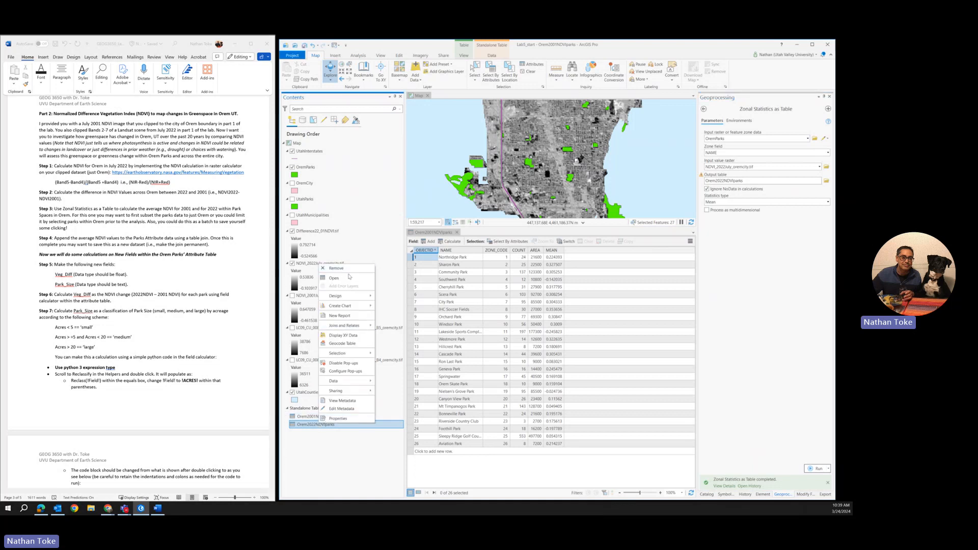
click(346, 280)
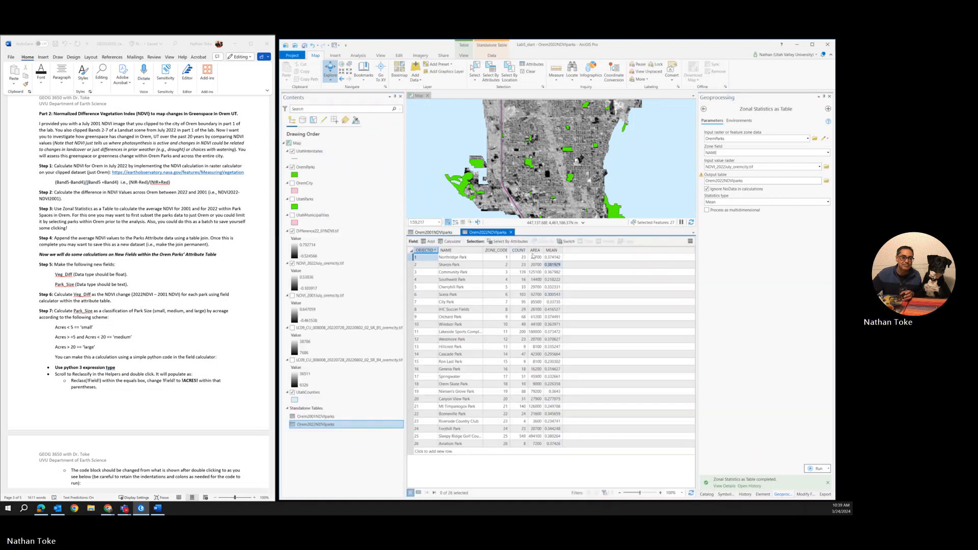
click(424, 232)
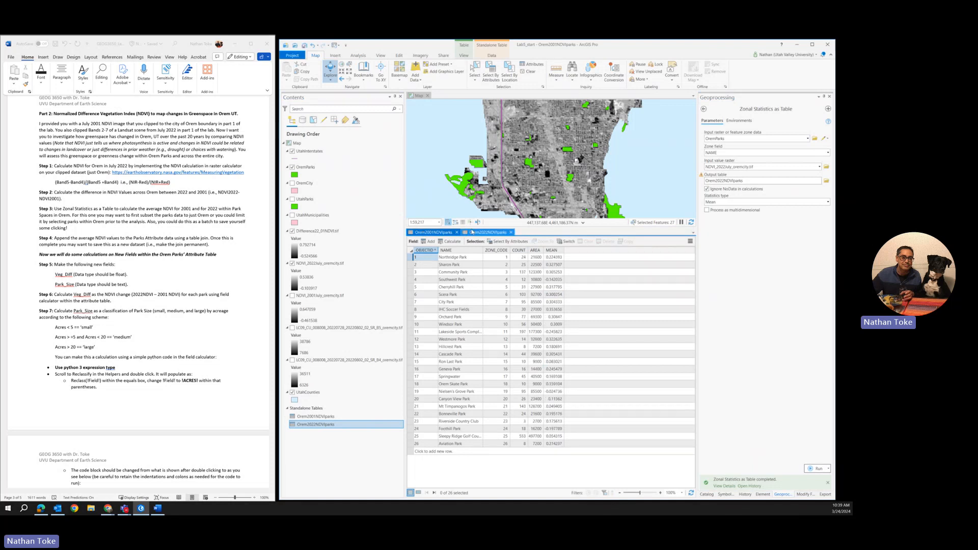
click(476, 233)
click(435, 232)
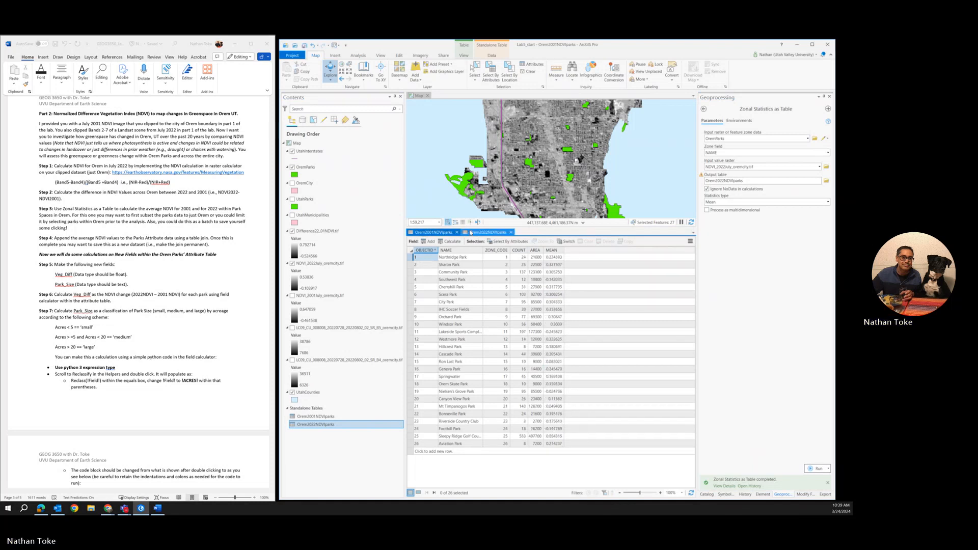
- Examine how each park's mean NDVI differs between the Orem2001NDVIparks and Orem2022NDVIparks tables
click(475, 233)
click(436, 233)
click(476, 233)
click(435, 233)
click(476, 233)
click(435, 233)
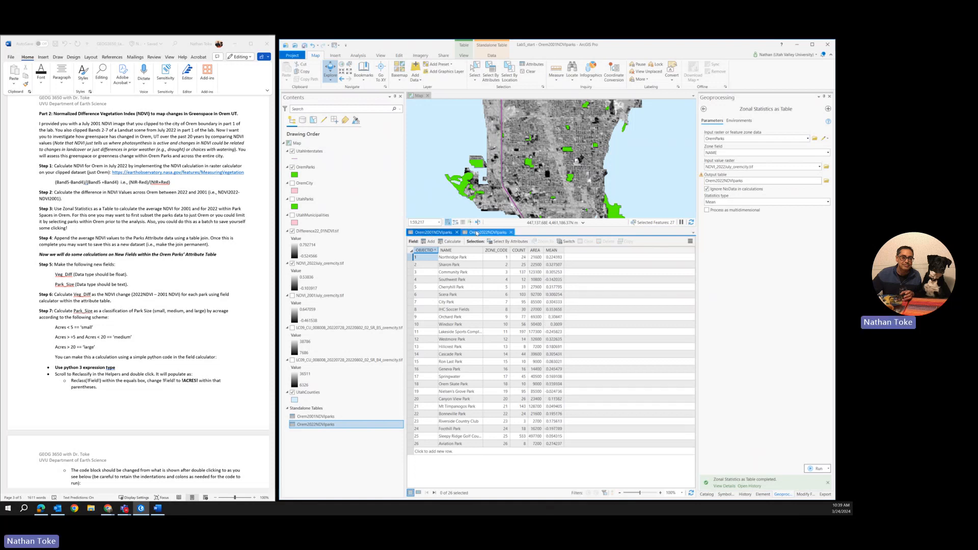
click(476, 233)
click(431, 233)
click(473, 234)
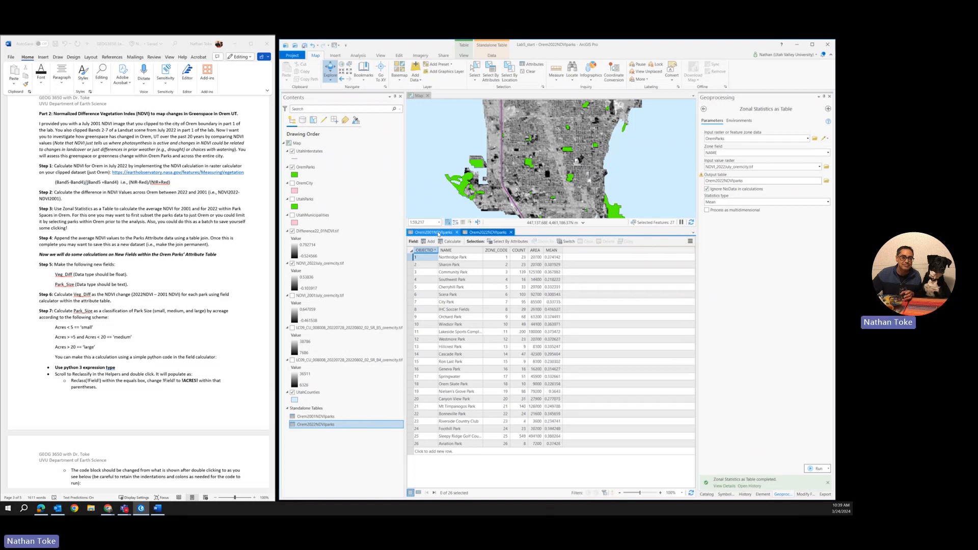
click(476, 233)
click(435, 232)
click(477, 233)
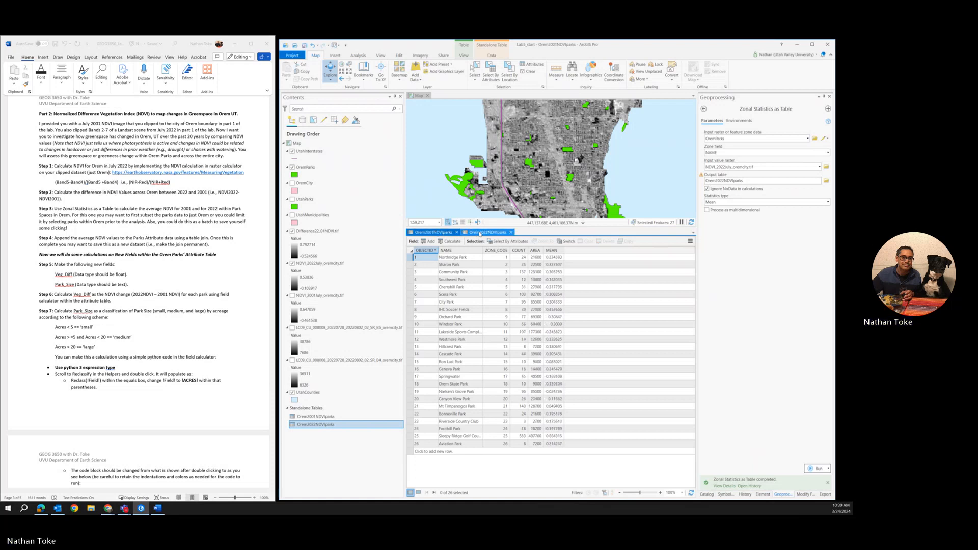
click(454, 234)
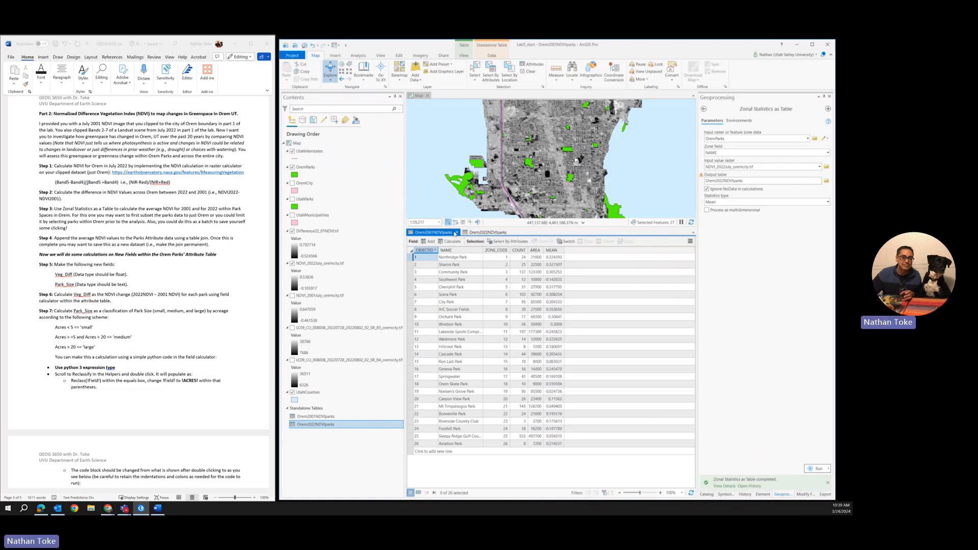
click(484, 233)
click(435, 232)
click(481, 233)
click(434, 233)
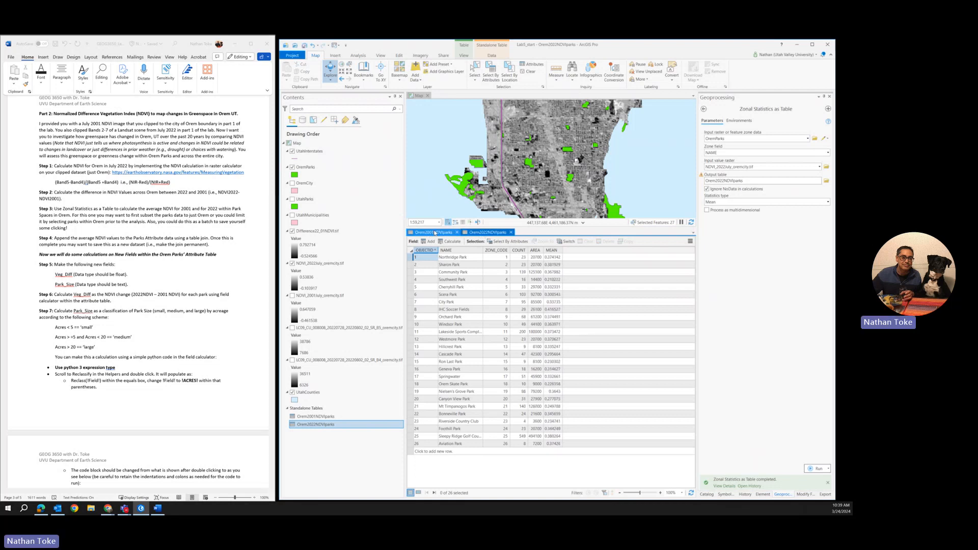
click(483, 233)
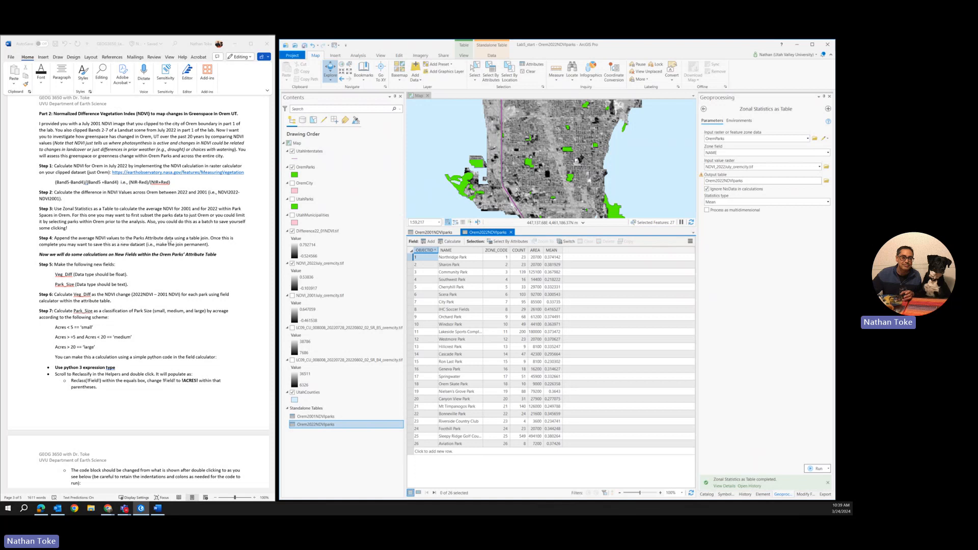
- Open the OremParks attribute table and look through its existing fields
right_click(311, 168)
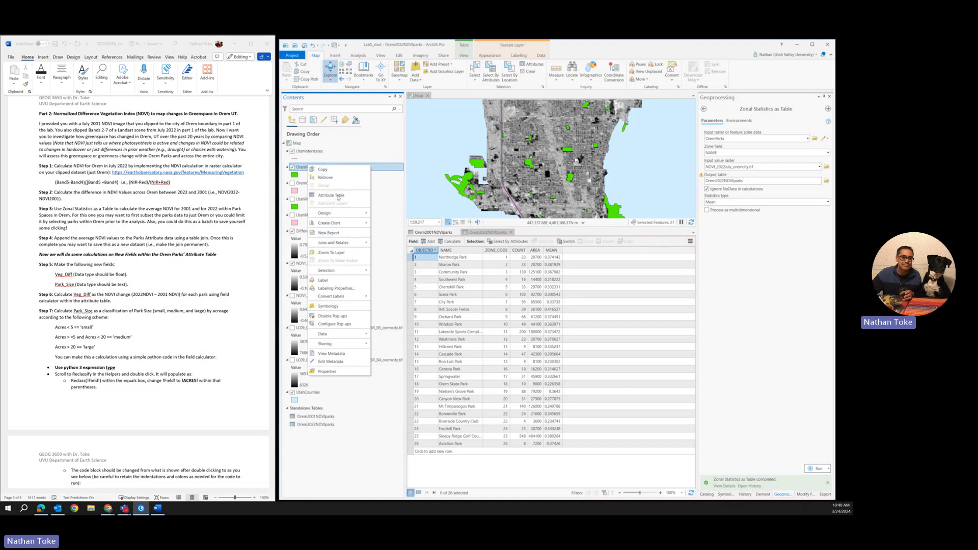
click(325, 196)
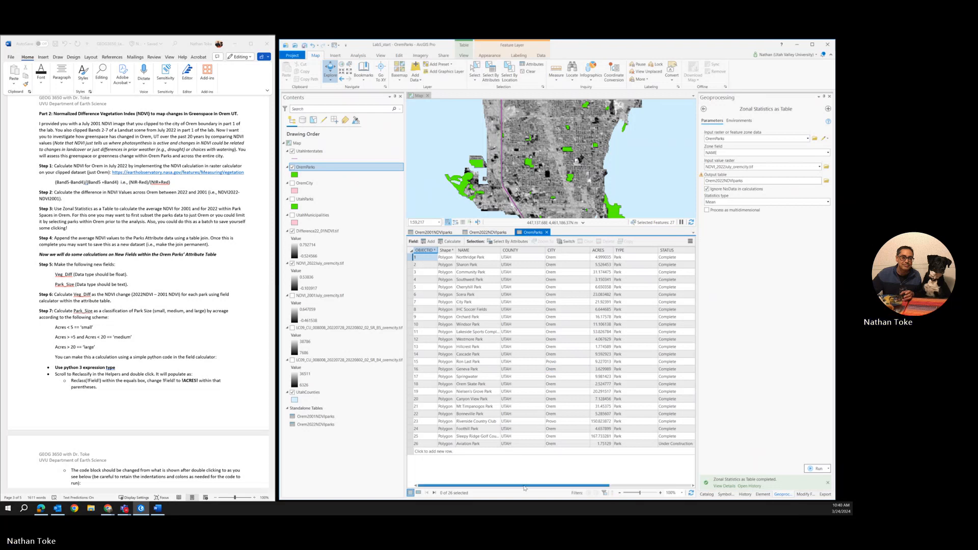
drag(517, 485, 601, 485)
drag(667, 493, 462, 488)
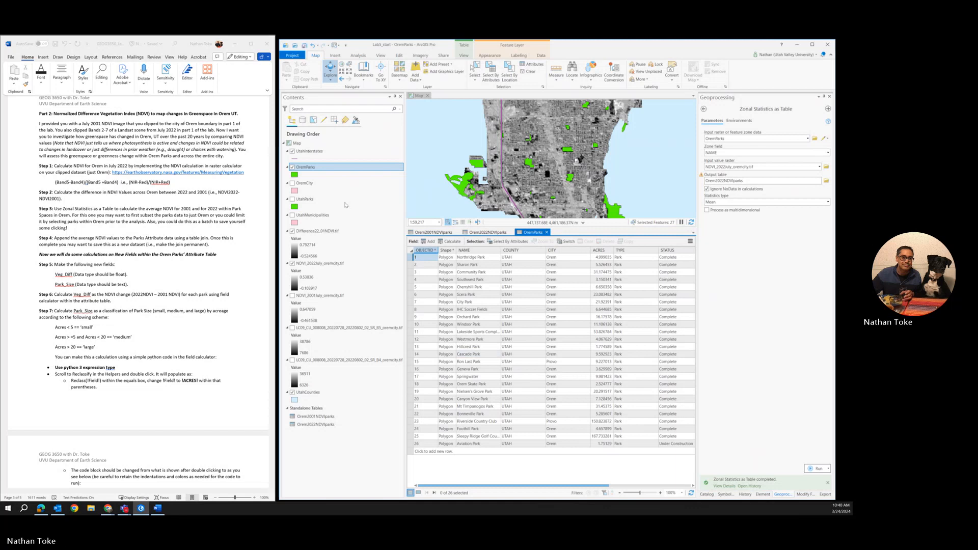
- Join the Orem2001NDVIparks table to OremParks using NAME as the join field and check the appended columns
right_click(318, 172)
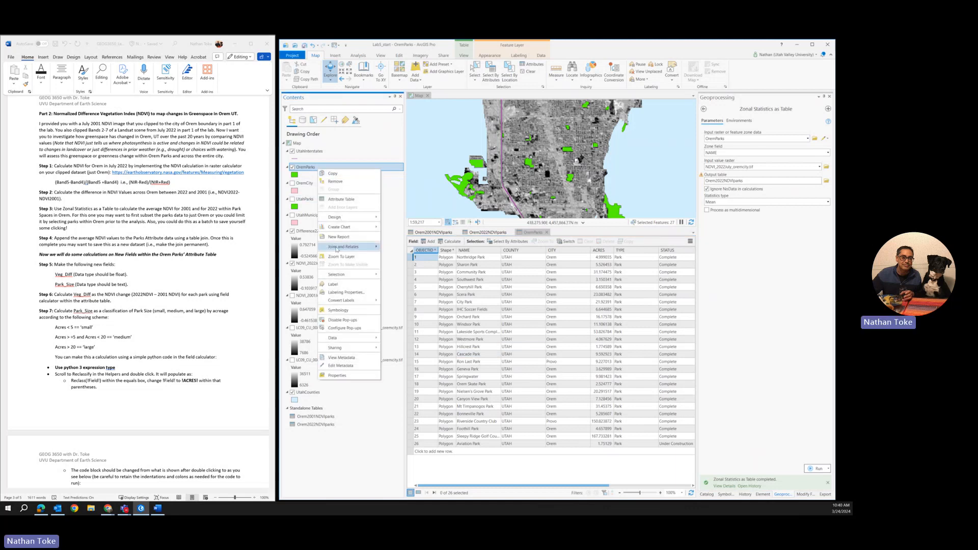
mouse_move(336, 249)
click(397, 248)
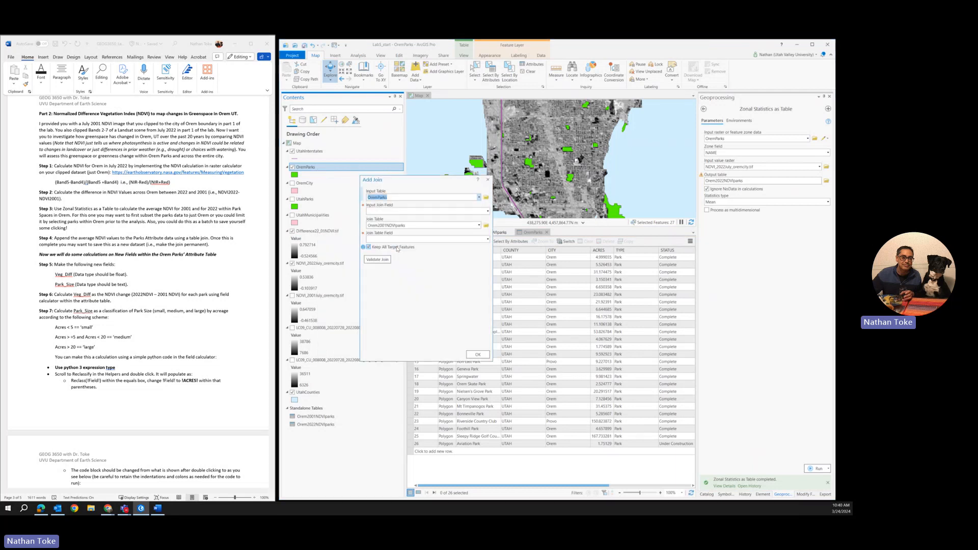
click(487, 211)
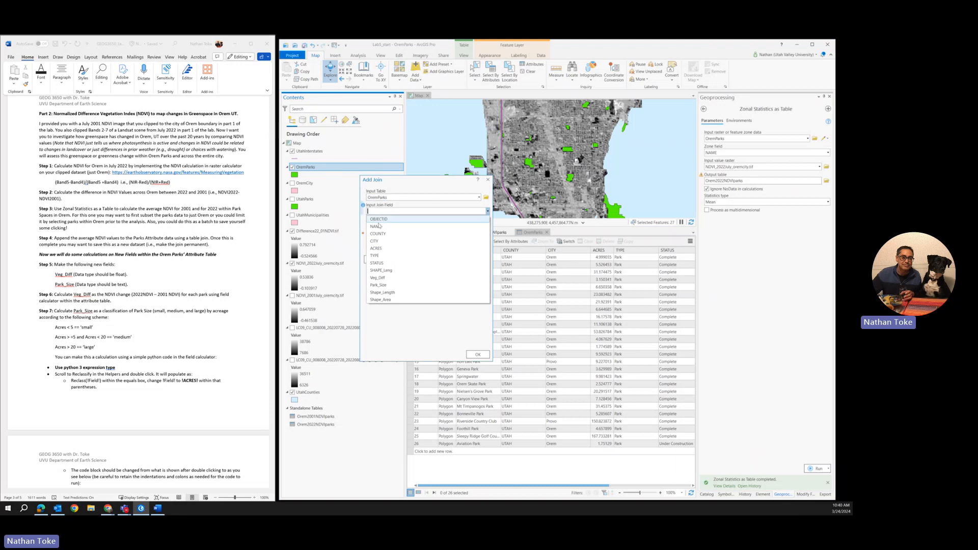
click(478, 226)
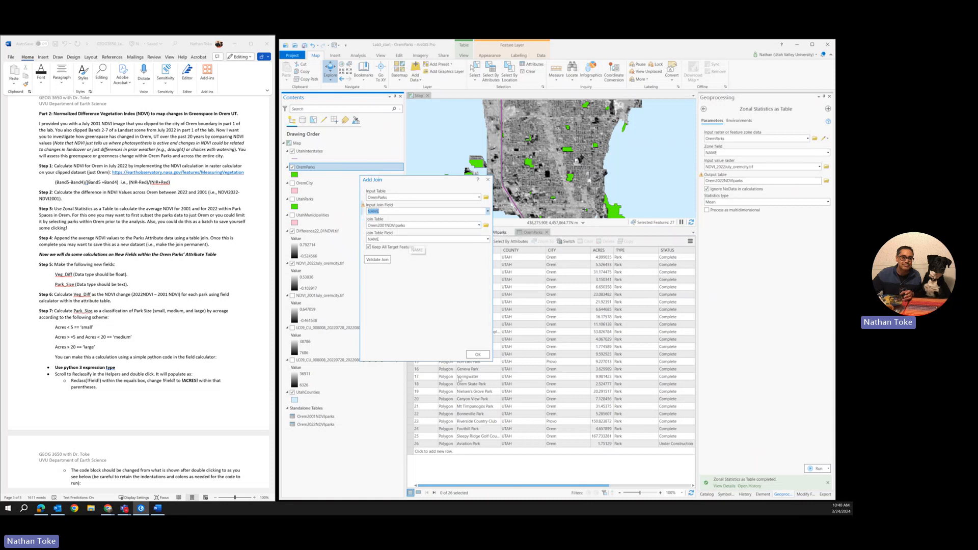
click(477, 354)
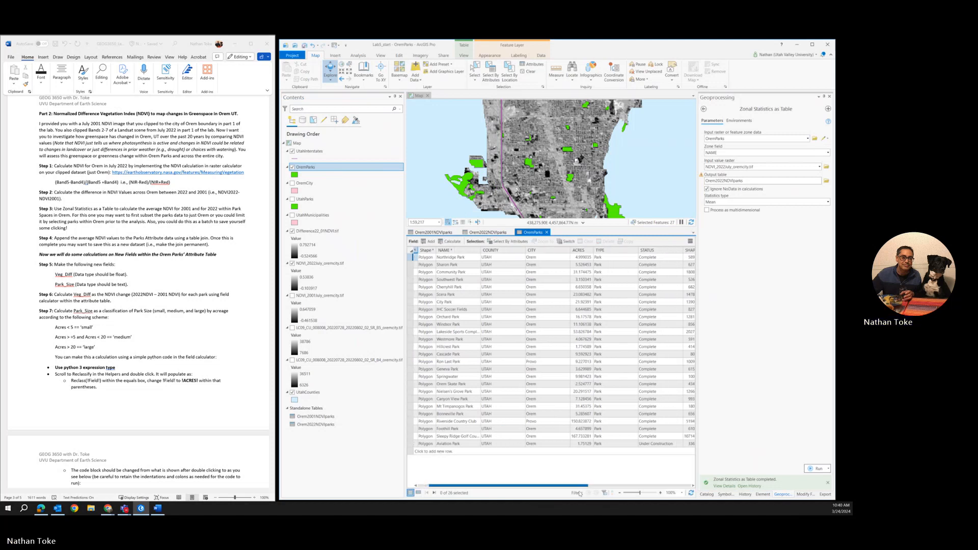
drag(579, 494, 670, 505)
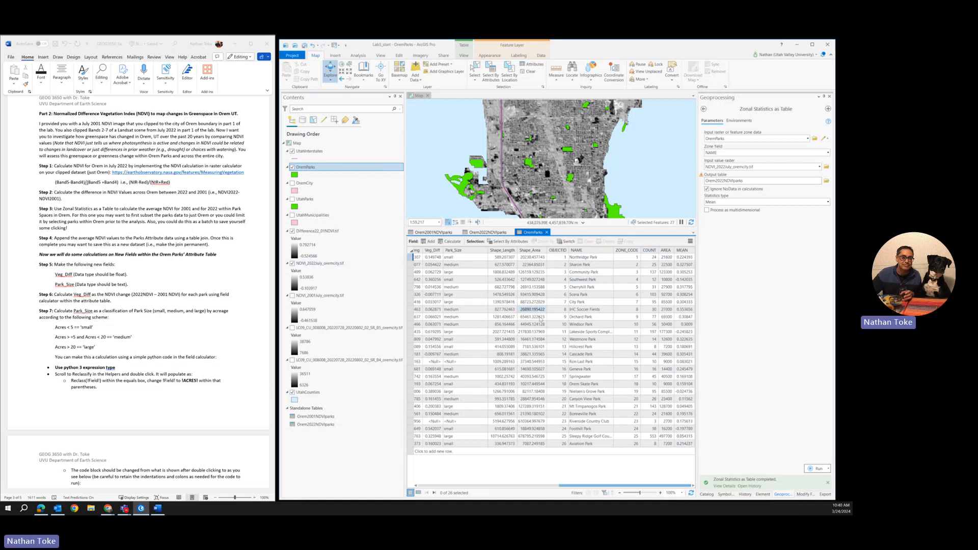
- Set up a second join on OremParks with OremParks.NAME as the input join field
right_click(302, 168)
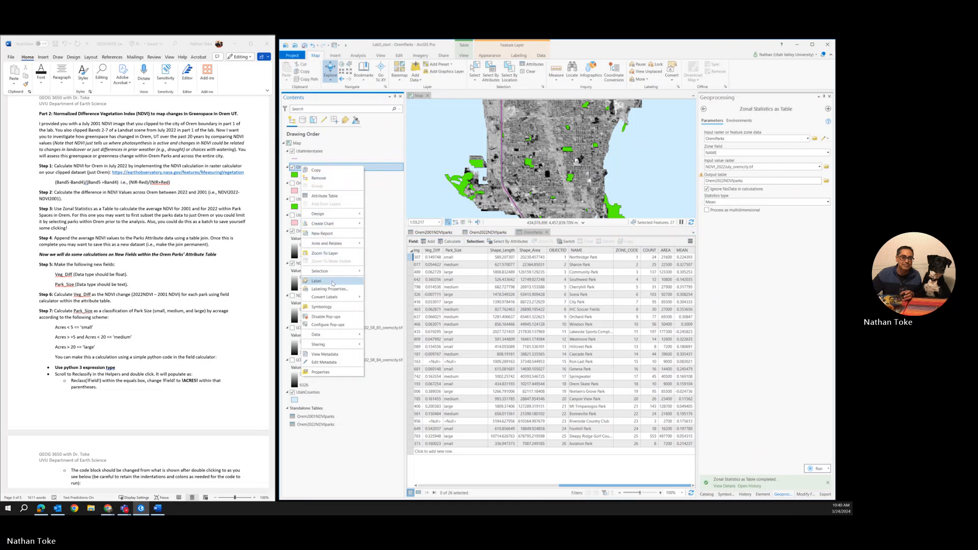
mouse_move(355, 337)
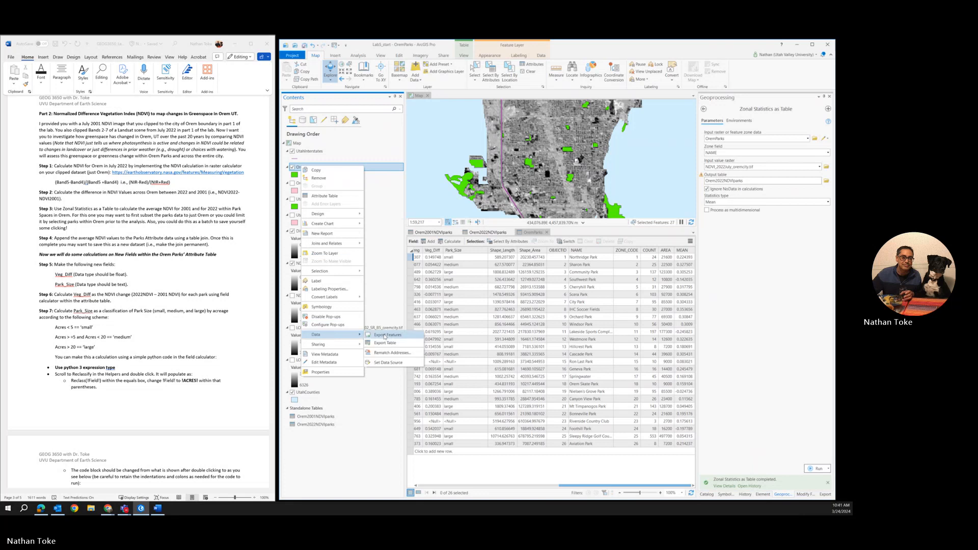
mouse_move(328, 243)
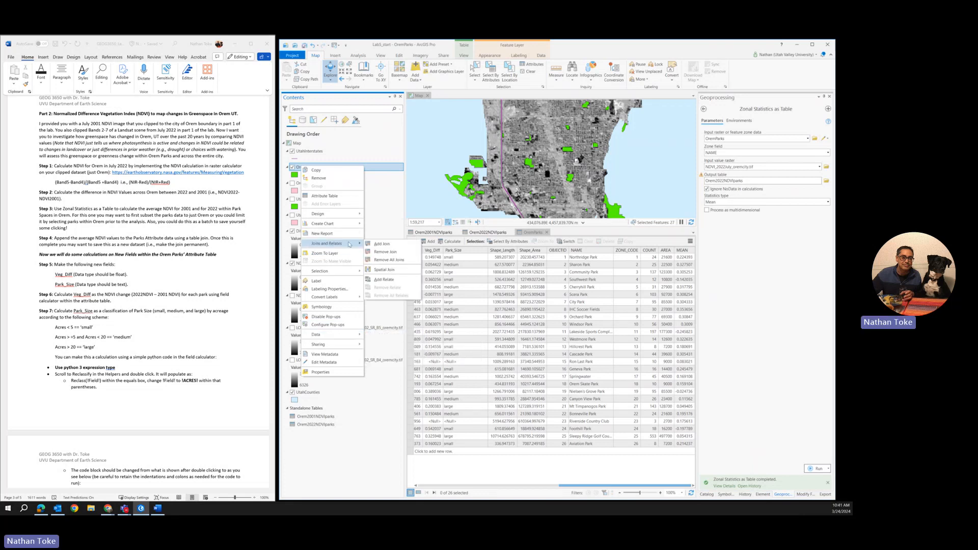
click(382, 243)
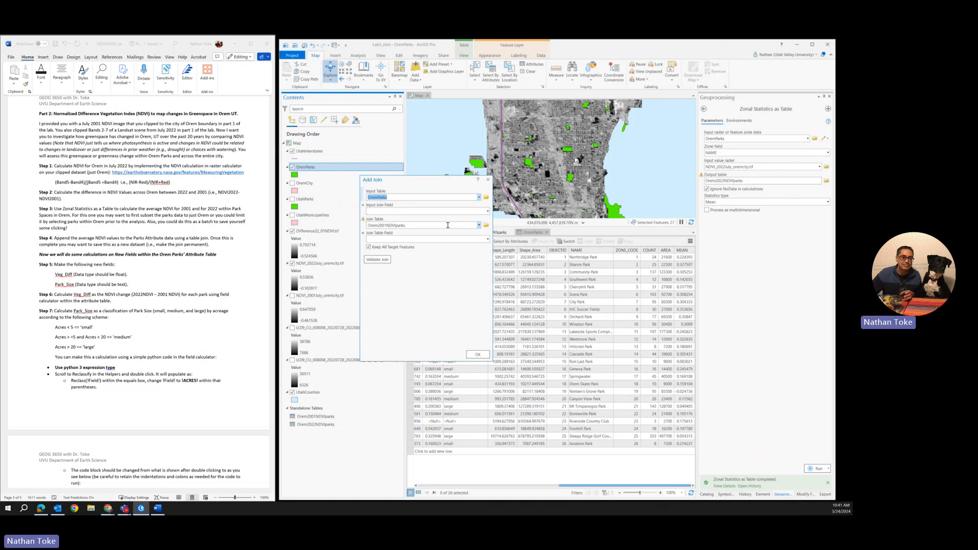
click(477, 227)
click(478, 226)
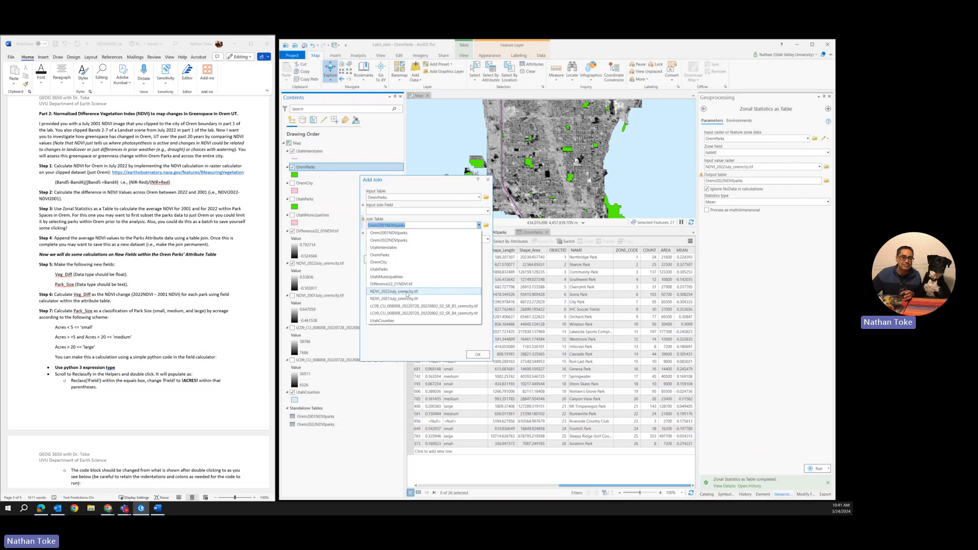
click(402, 232)
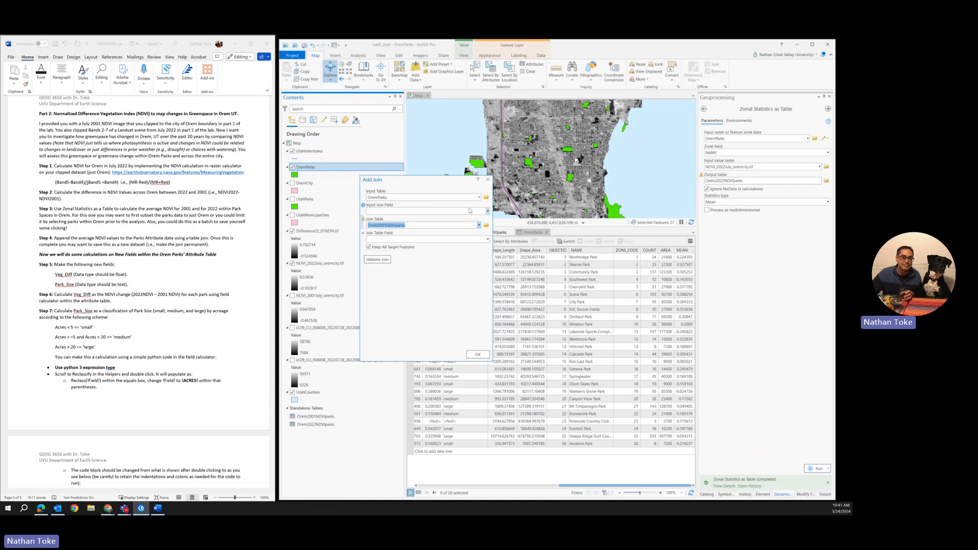
click(469, 211)
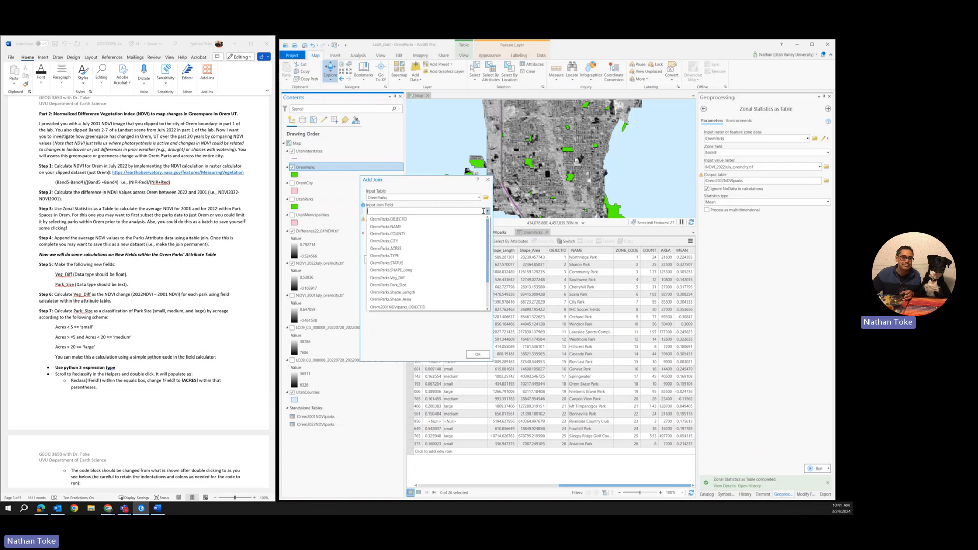
click(400, 227)
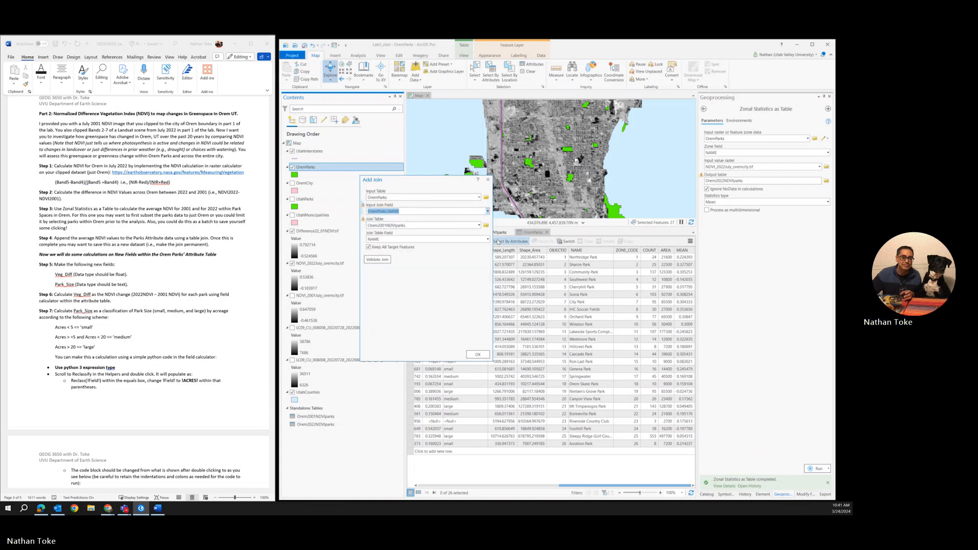
- Set Orem2022NDVIparks as the join table, run the join, and check the 2022 columns appended to OremParks
click(478, 226)
click(478, 225)
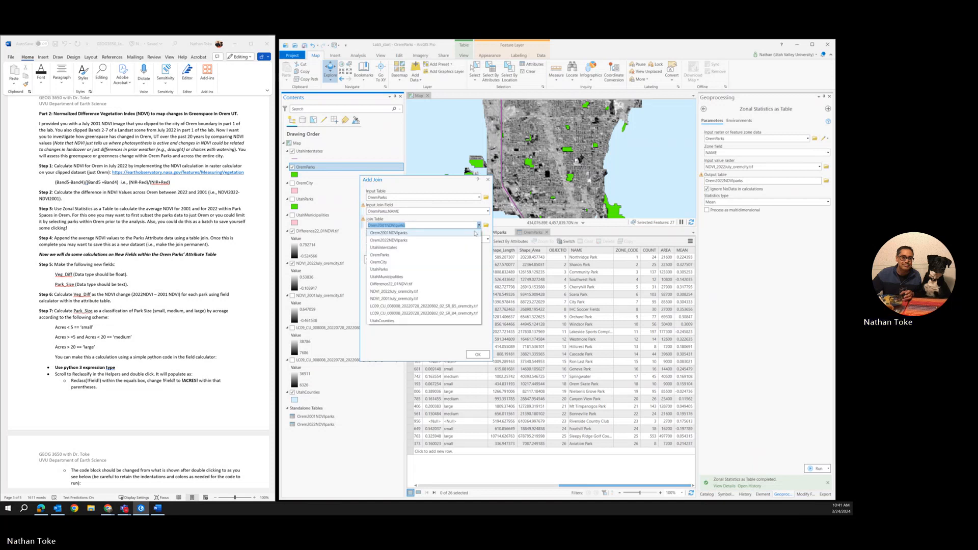
click(474, 240)
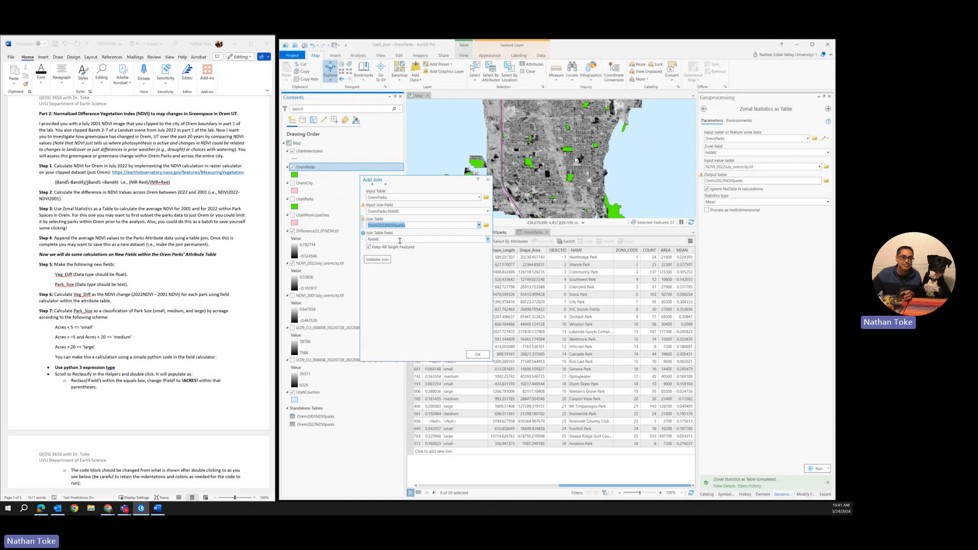
click(478, 354)
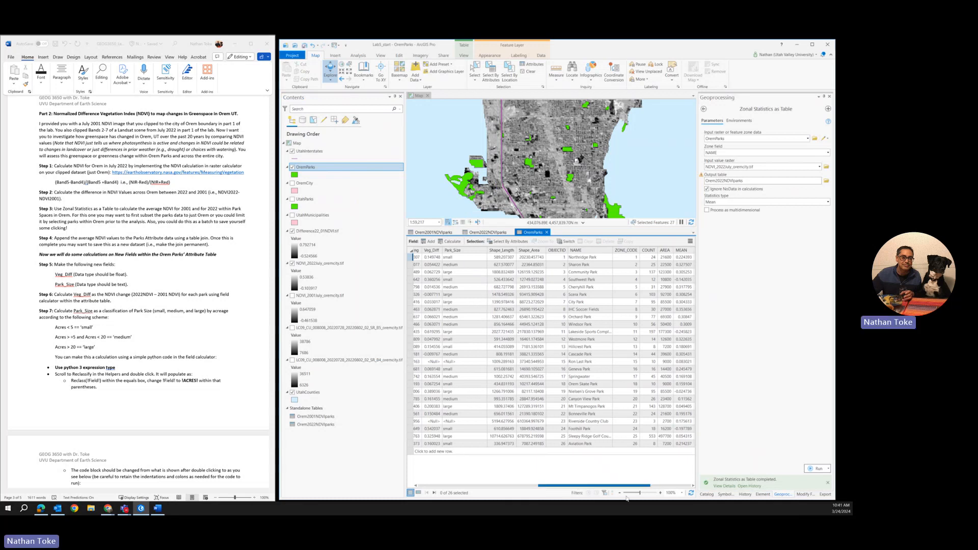
drag(578, 486, 625, 486)
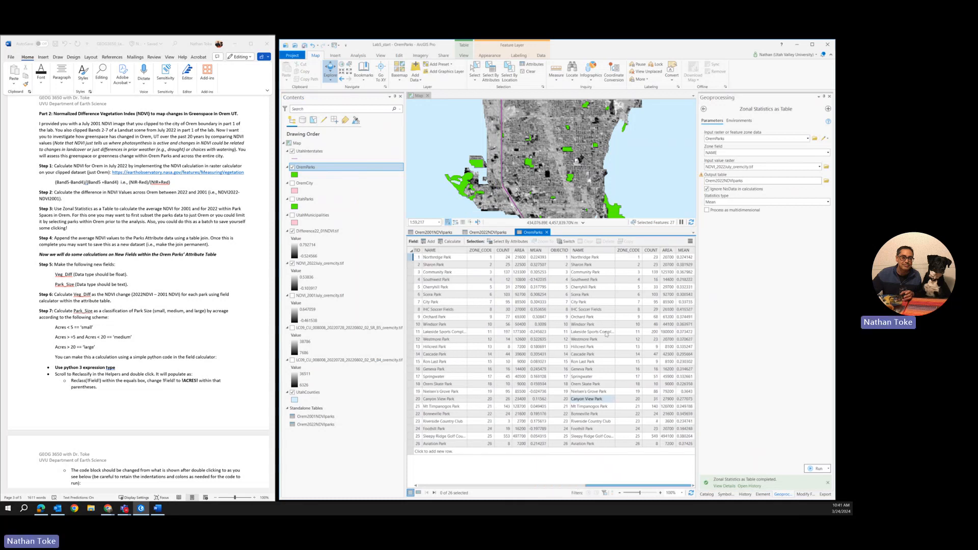
click(689, 265)
- Export the joined OremParks features to the project geodatabase as OremParksNDVI2001_2022 to make the joins permanent
right_click(332, 170)
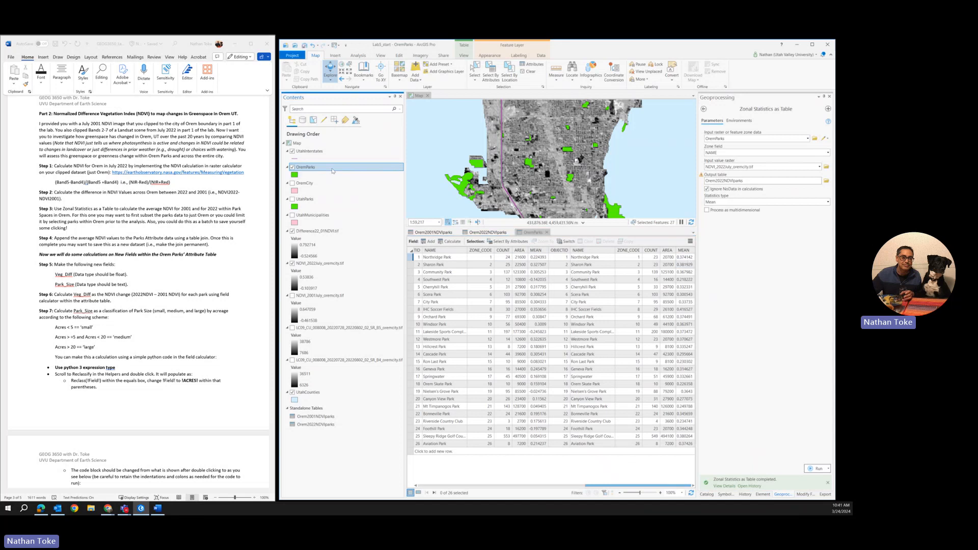
mouse_move(375, 338)
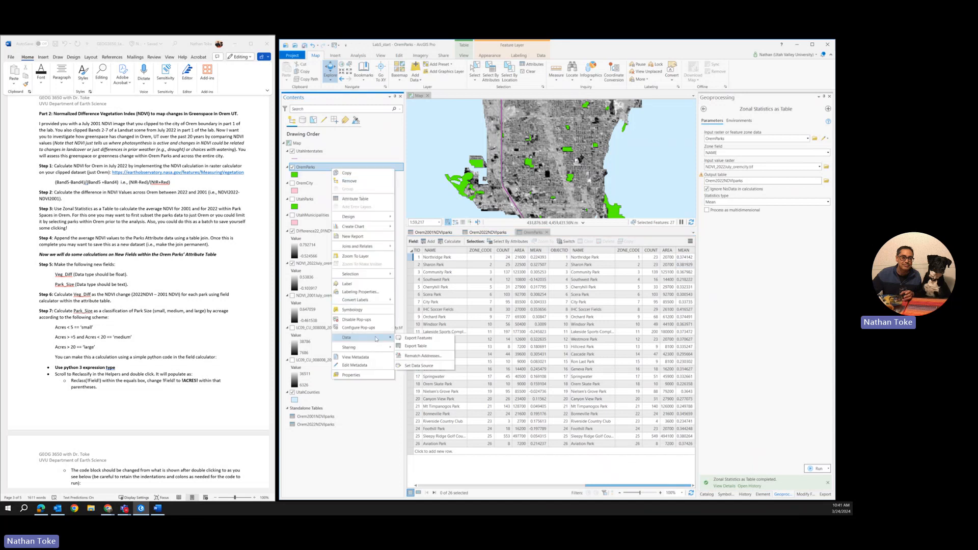
click(410, 337)
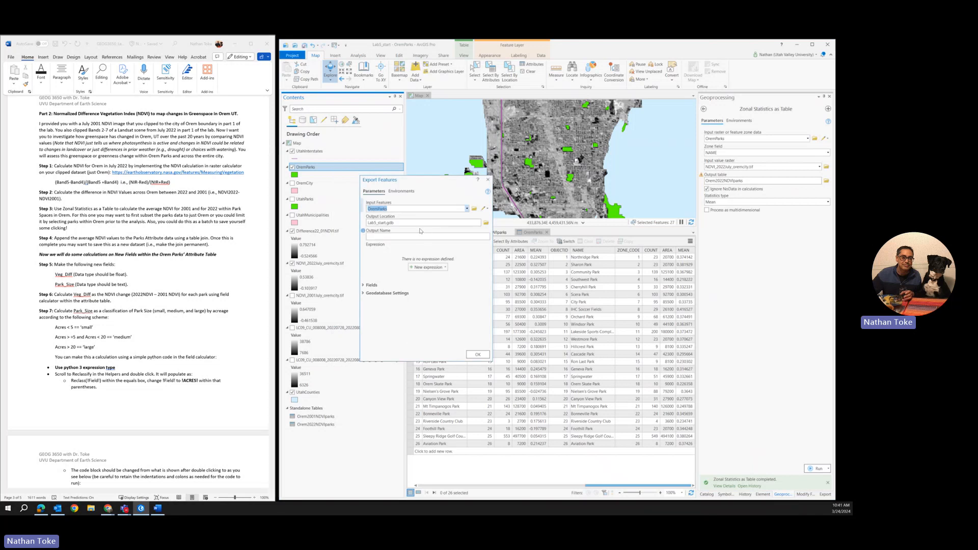
click(397, 235)
text(OremParks)
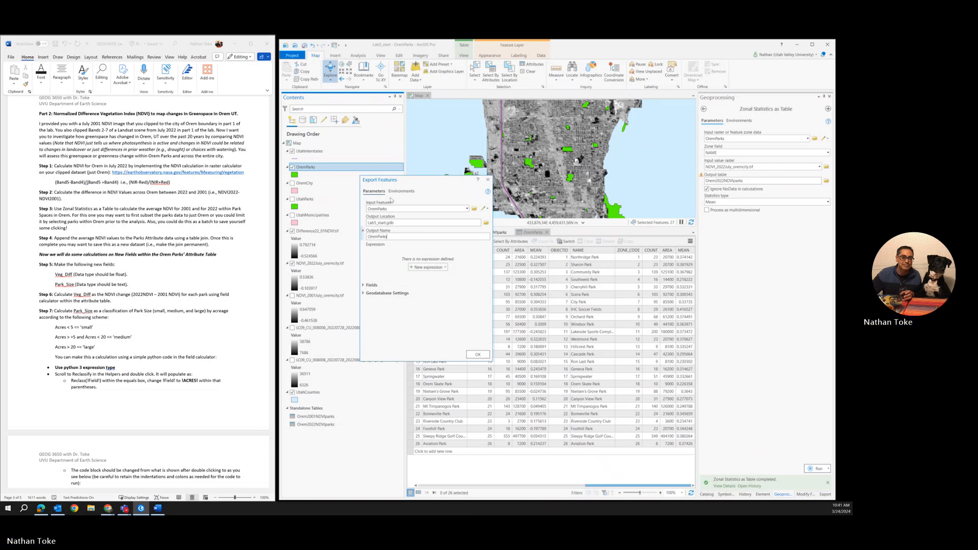
text(NDC)
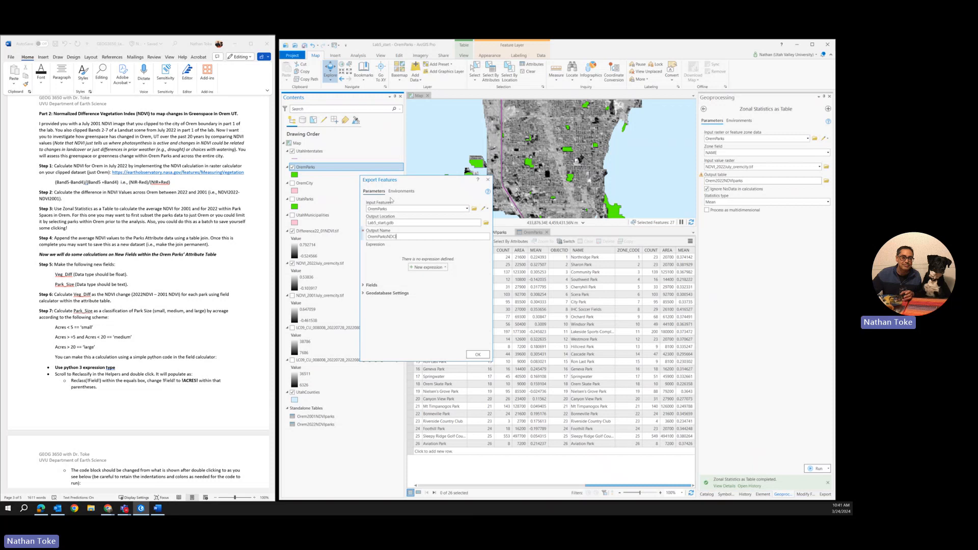
text(VI20012)
key(BackSpace)
key(BackSpace)
key(BackSpace)
text(_2022)
click(476, 354)
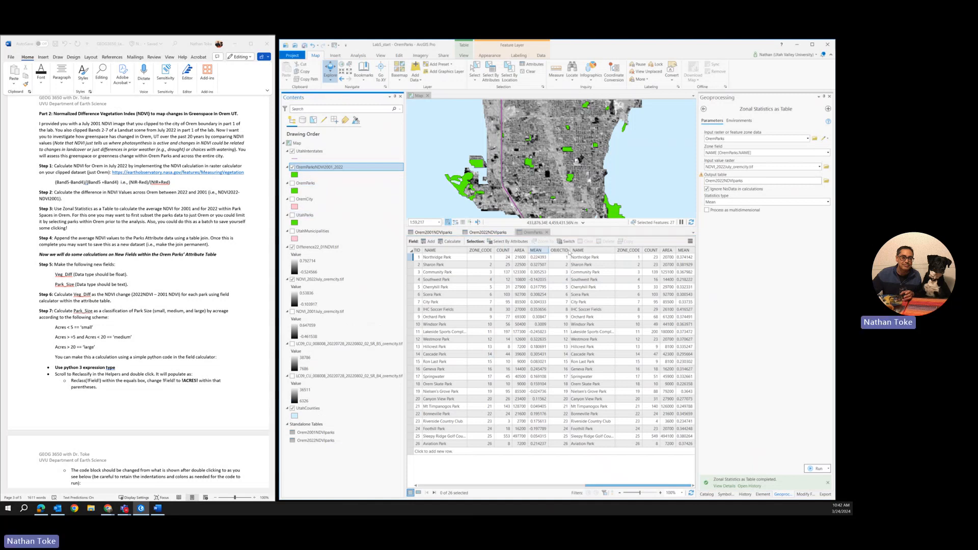
- Close the OremParks table and open the OremParksNDVI2001_2022 attribute table to view its two MEAN fields
click(547, 232)
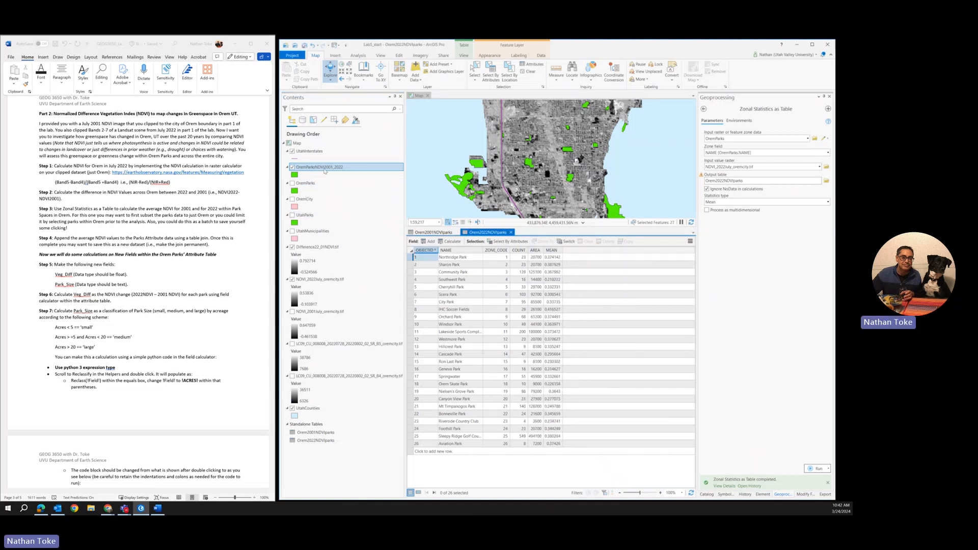
right_click(339, 168)
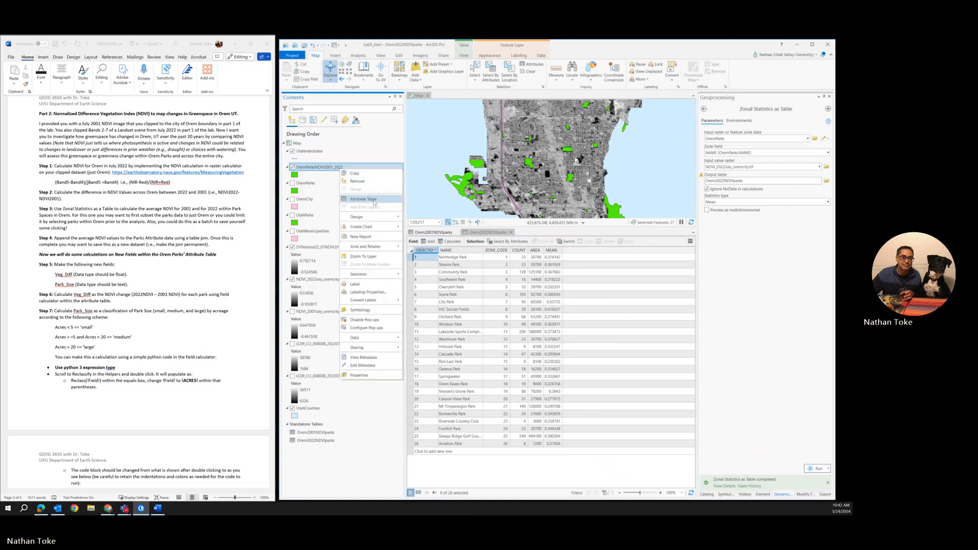
click(375, 199)
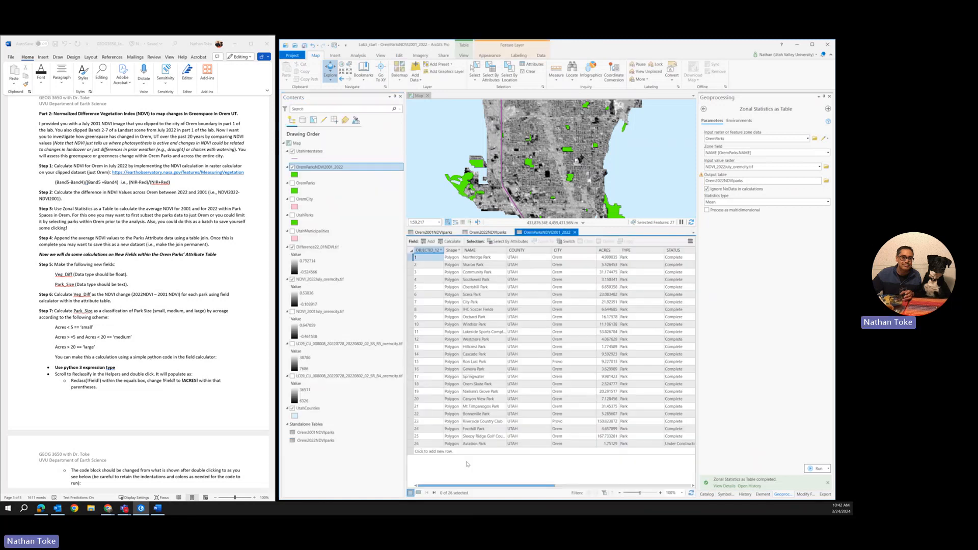
drag(467, 485, 495, 485)
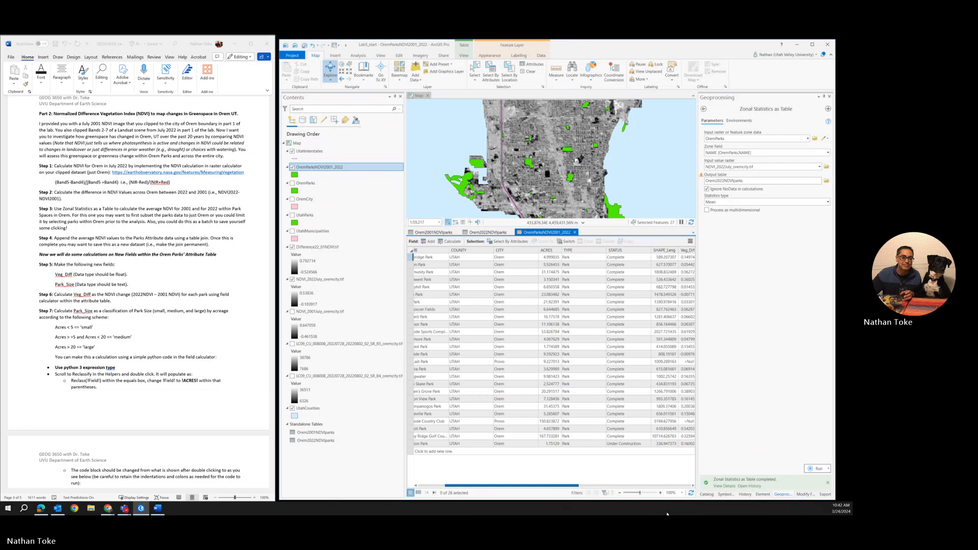
click(674, 485)
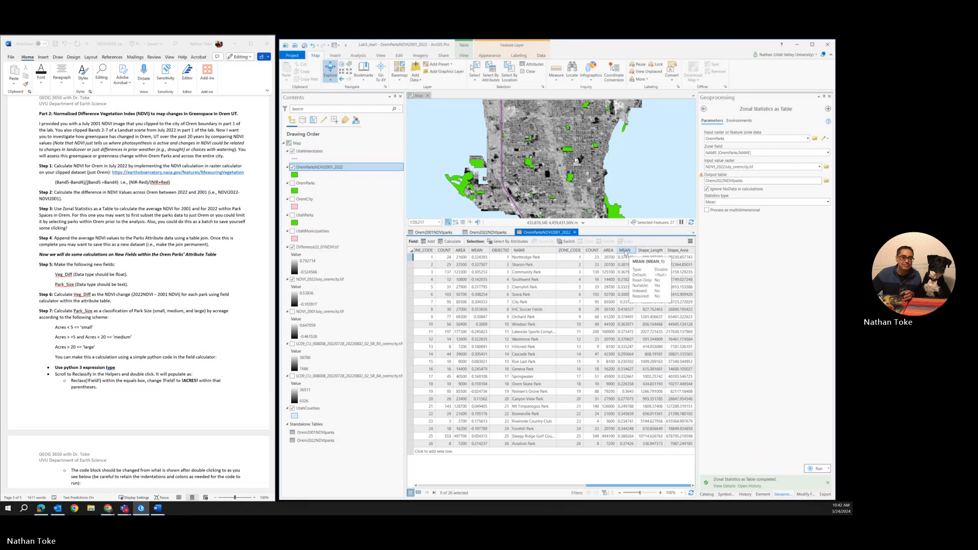
- Sort the OremParksNDVI2001_2022 table by the 2022 mean NDVI field (MEAN_1), first ascending, finally descending
click(626, 251)
double_click(626, 251)
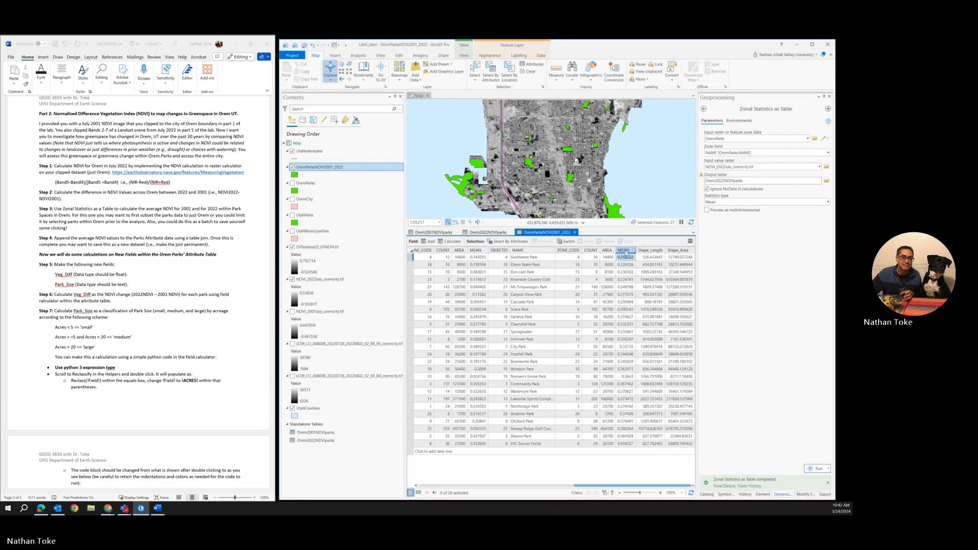
double_click(626, 251)
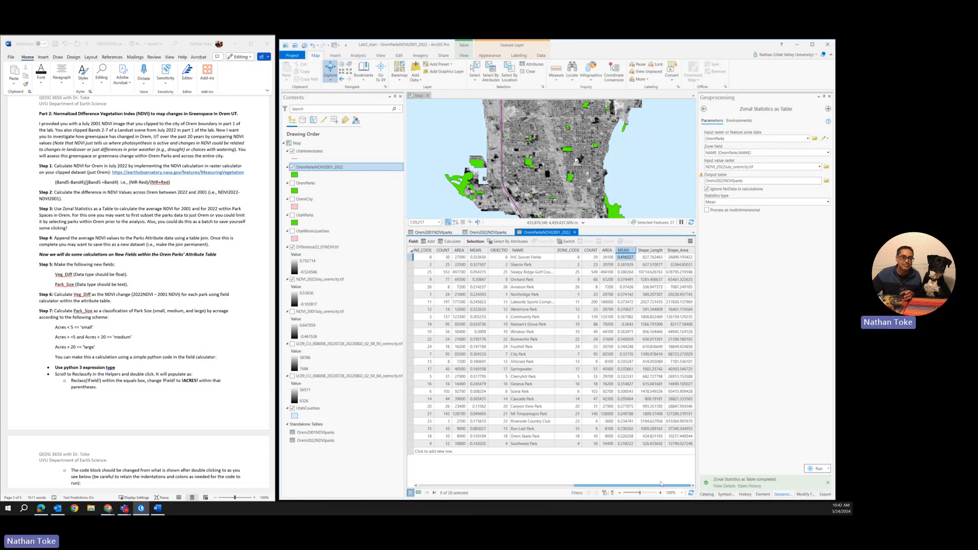